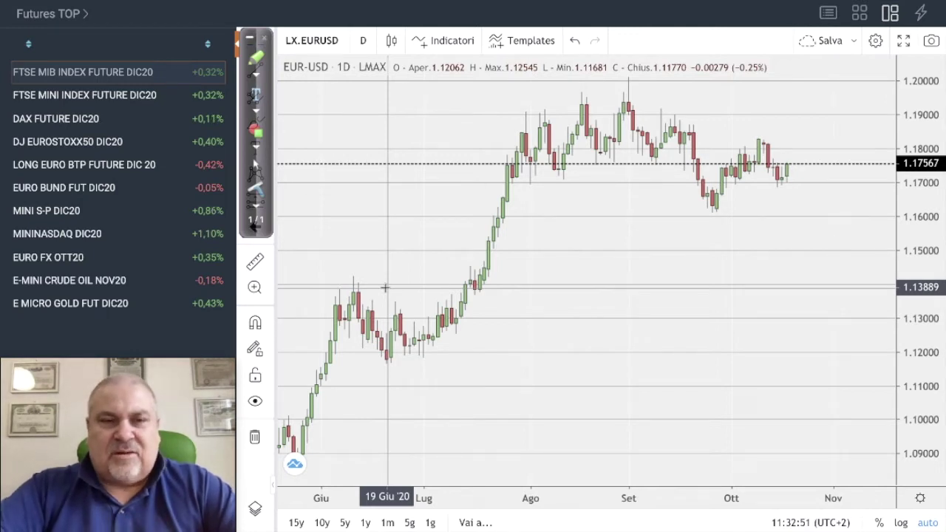
Mark the EUR-USD levels 1.162, 1.171, 1.190 and 1.200 with red pen arrows, then select the symbol.
{"action": "left_click", "coordinate": [255, 164]}
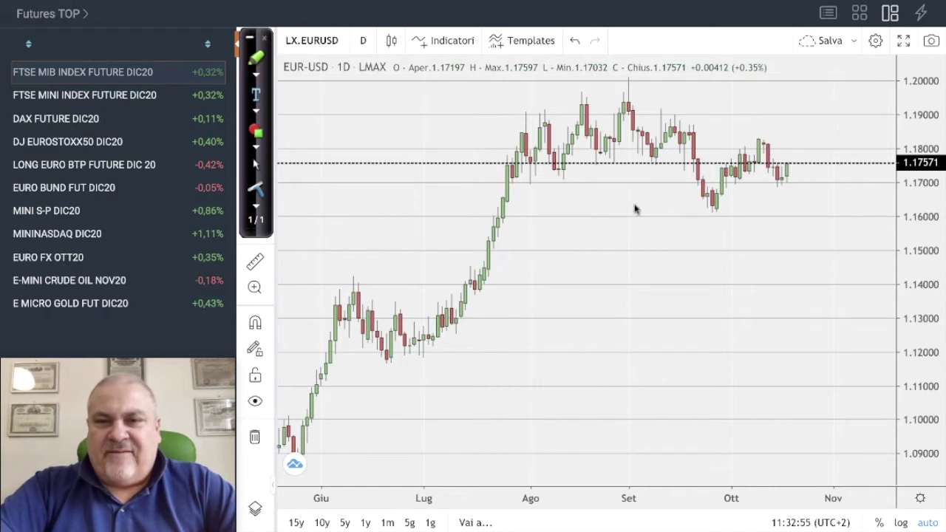
{"action": "mouse_move", "coordinate": [514, 182]}
{"action": "left_mouse_down"}
{"action": "mouse_move", "coordinate": [877, 190]}
{"action": "mouse_move", "coordinate": [897, 180]}
{"action": "left_mouse_up"}
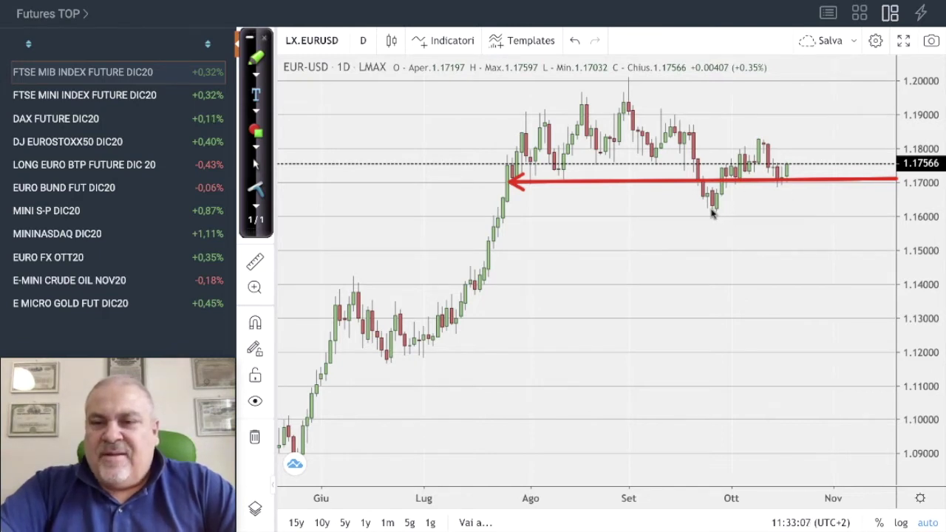
{"action": "left_click_drag", "start_coordinate": [712, 212], "coordinate": [895, 210]}
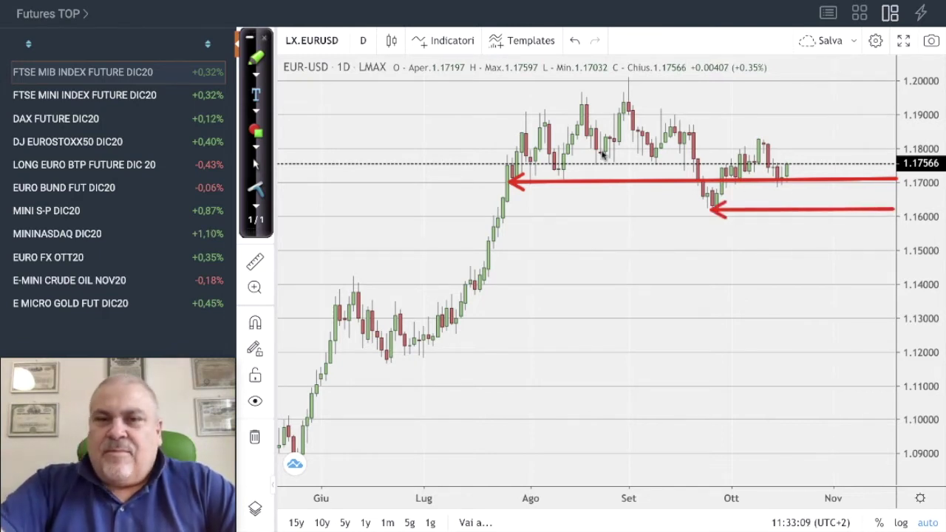
{"action": "left_click_drag", "start_coordinate": [526, 115], "coordinate": [898, 116]}
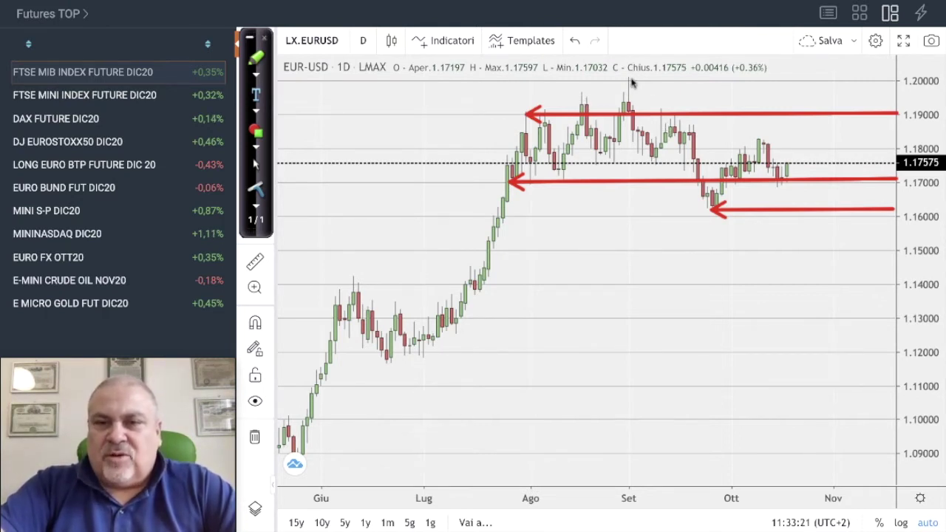
{"action": "mouse_move", "coordinate": [629, 81]}
{"action": "left_mouse_down"}
{"action": "mouse_move", "coordinate": [855, 70]}
{"action": "mouse_move", "coordinate": [908, 84]}
{"action": "mouse_move", "coordinate": [897, 83]}
{"action": "left_mouse_up"}
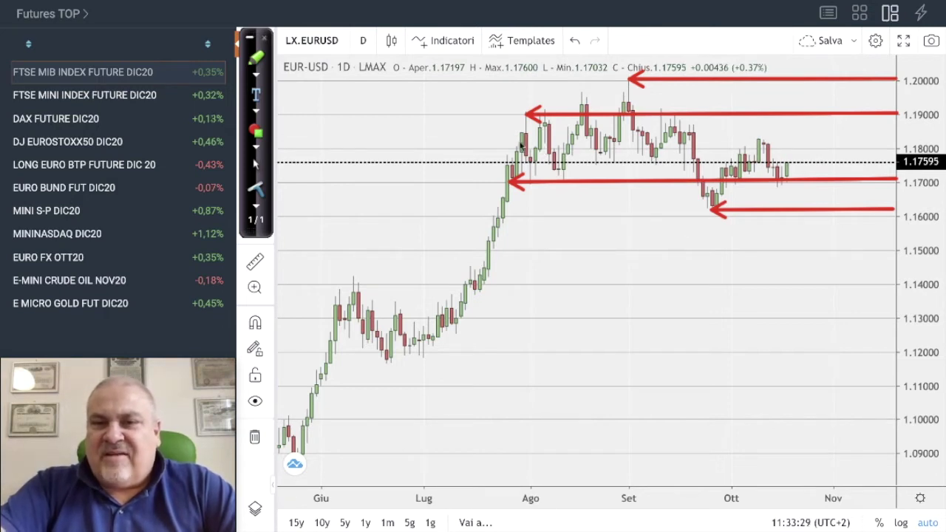
{"action": "mouse_move", "coordinate": [522, 140]}
{"action": "left_mouse_down"}
{"action": "mouse_move", "coordinate": [591, 150]}
{"action": "mouse_move", "coordinate": [864, 141]}
{"action": "left_mouse_up"}
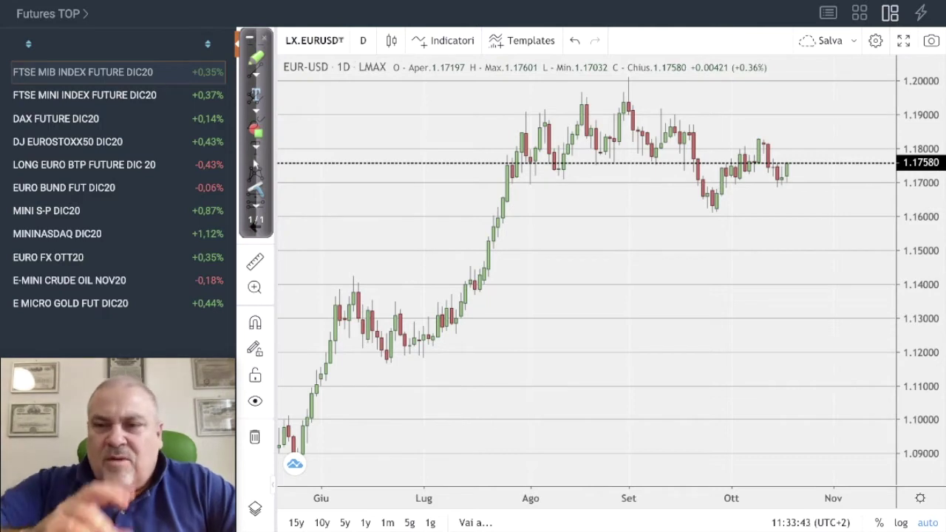
{"action": "left_click", "coordinate": [314, 40]}
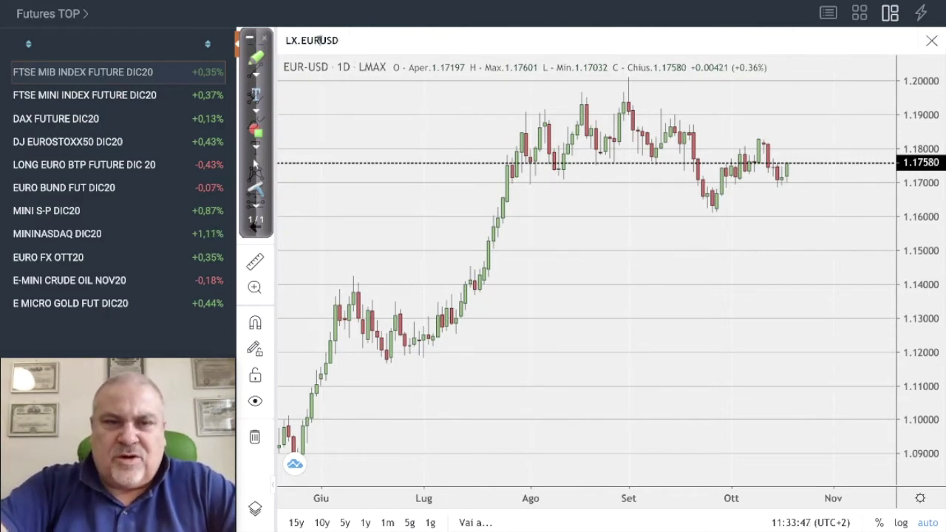
Switch the chart to GBP-USD and rescale the price axis to fit its candles.
{"action": "key", "text": "BackSpace"}
{"action": "key", "text": "BackSpace"}
{"action": "key", "text": "BackSpace"}
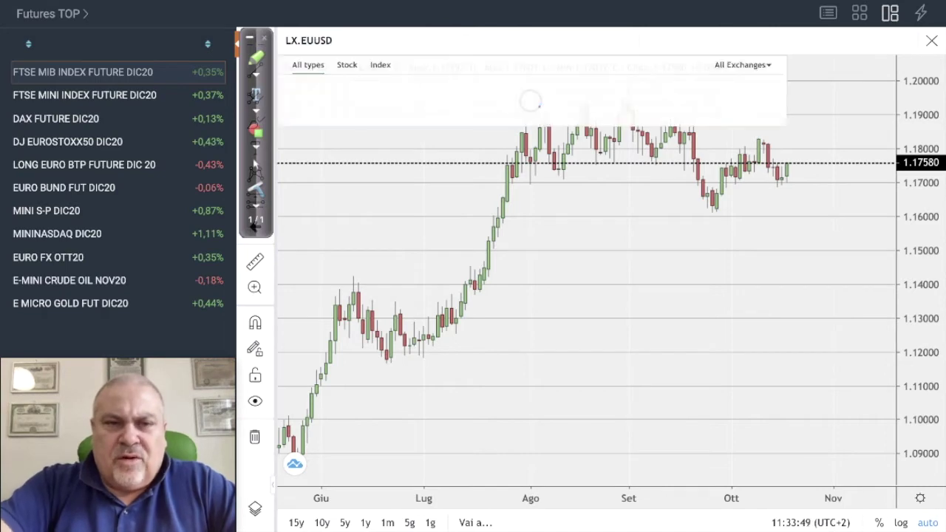
{"action": "type", "text": "GBP"}
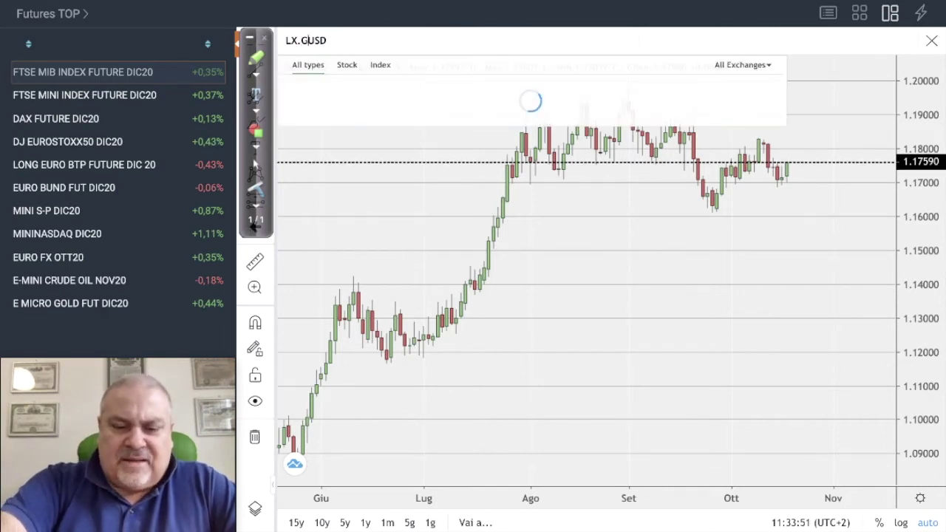
{"action": "key", "text": "Return"}
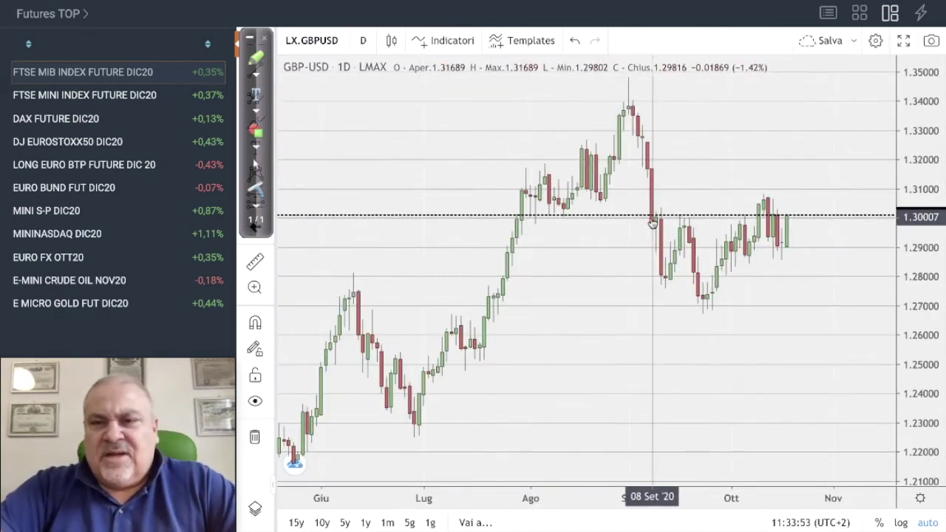
{"action": "left_click_drag", "start_coordinate": [917, 169], "coordinate": [805, 262]}
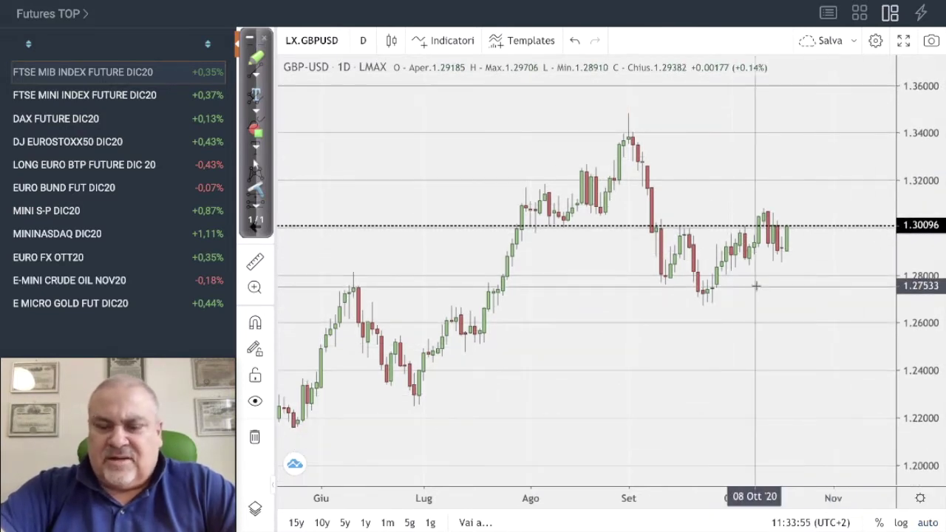
{"action": "scroll", "coordinate": [754, 281], "scroll_direction": "down", "scroll_amount": 1}
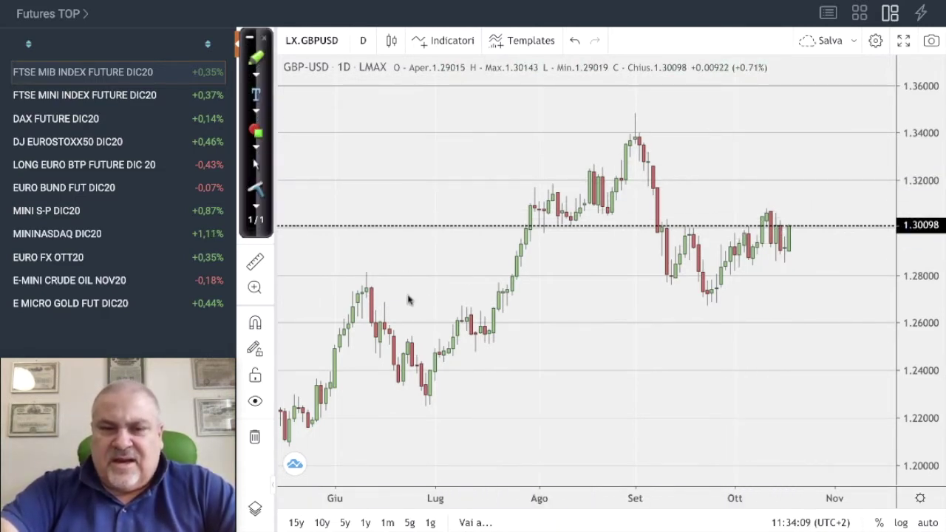
Mark the GBP-USD June high near 1.275, the 1.35 peak and another level with red arrows.
{"action": "mouse_move", "coordinate": [370, 287]}
{"action": "left_mouse_down"}
{"action": "mouse_move", "coordinate": [811, 301]}
{"action": "mouse_move", "coordinate": [924, 293]}
{"action": "mouse_move", "coordinate": [902, 291]}
{"action": "left_mouse_up"}
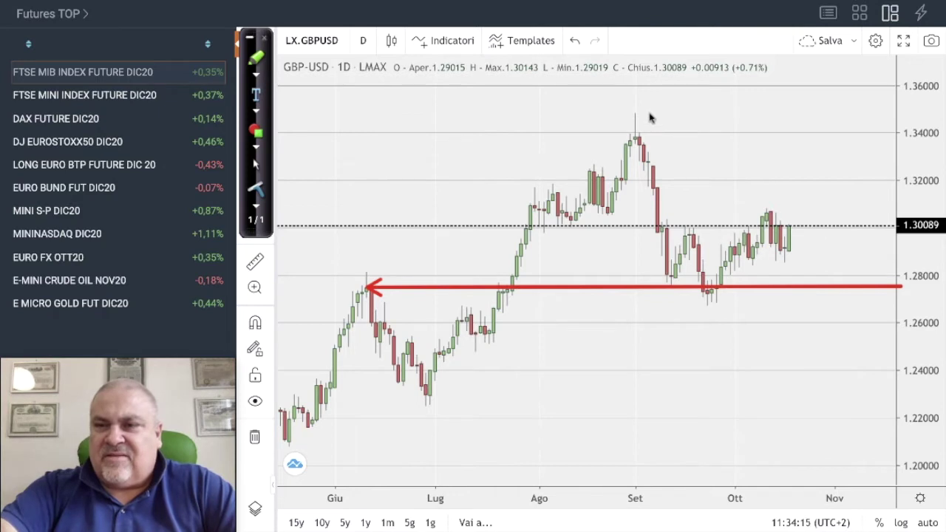
{"action": "left_click_drag", "start_coordinate": [634, 113], "coordinate": [895, 114]}
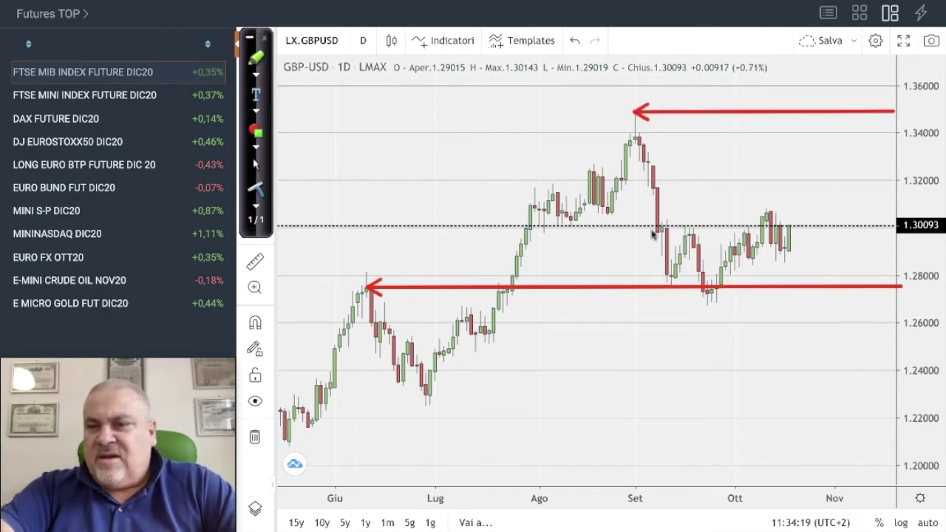
{"action": "left_click_drag", "start_coordinate": [601, 214], "coordinate": [896, 214]}
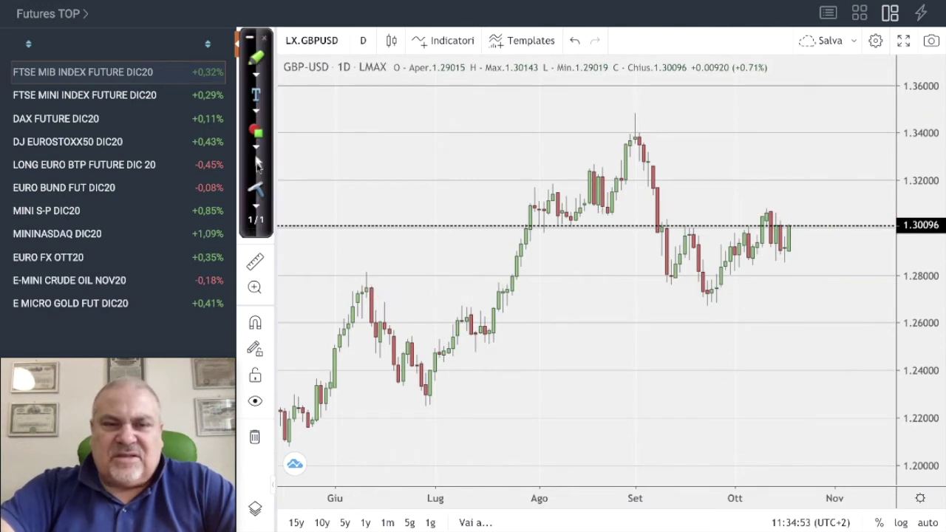
{"action": "left_click", "coordinate": [325, 40]}
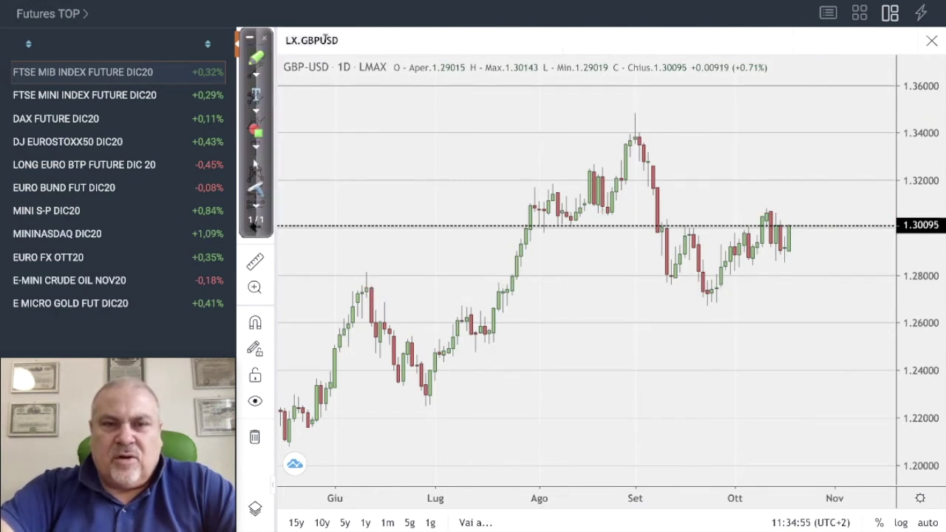
Load AUD-USD, zoom out to show from February, then clear the symbol box for editing.
{"action": "key", "text": "BackSpace"}
{"action": "key", "text": "BackSpace"}
{"action": "key", "text": "BackSpace"}
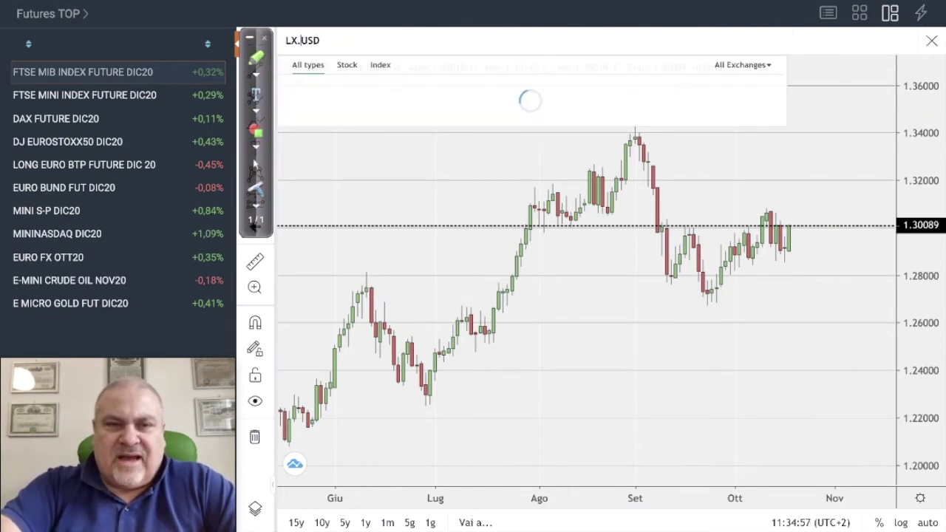
{"action": "type", "text": "AUD"}
{"action": "key", "text": "Return"}
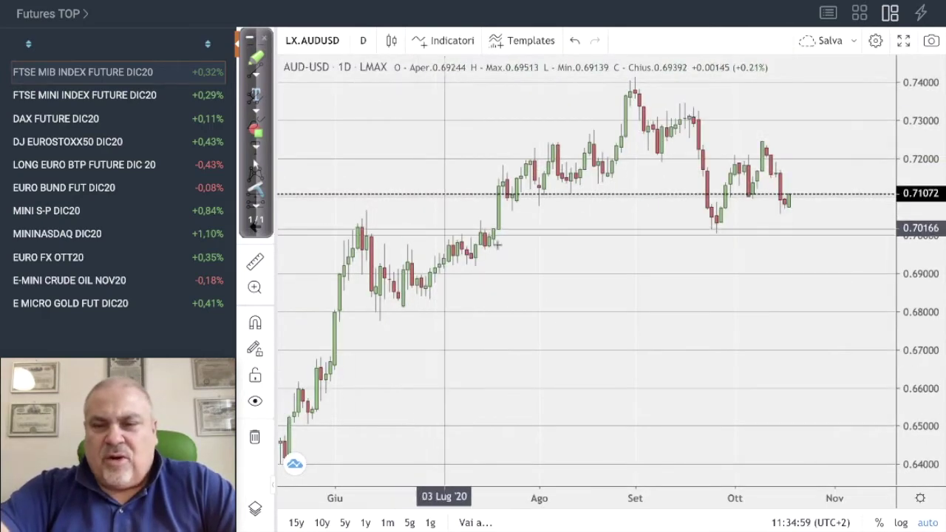
{"action": "scroll", "coordinate": [529, 257], "scroll_direction": "down", "scroll_amount": 2}
{"action": "scroll", "coordinate": [530, 257], "scroll_direction": "down", "scroll_amount": 2}
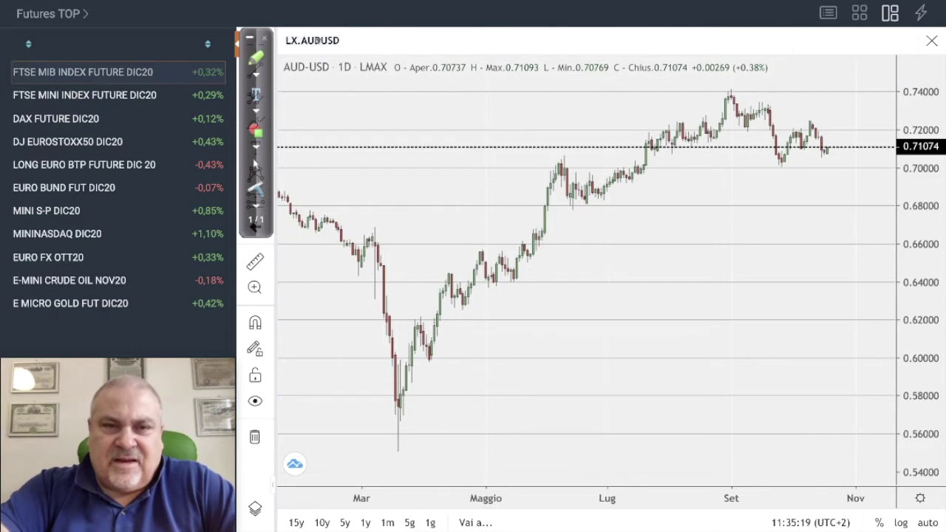
{"action": "left_click", "coordinate": [315, 40]}
{"action": "key", "text": "BackSpace"}
{"action": "key", "text": "BackSpace"}
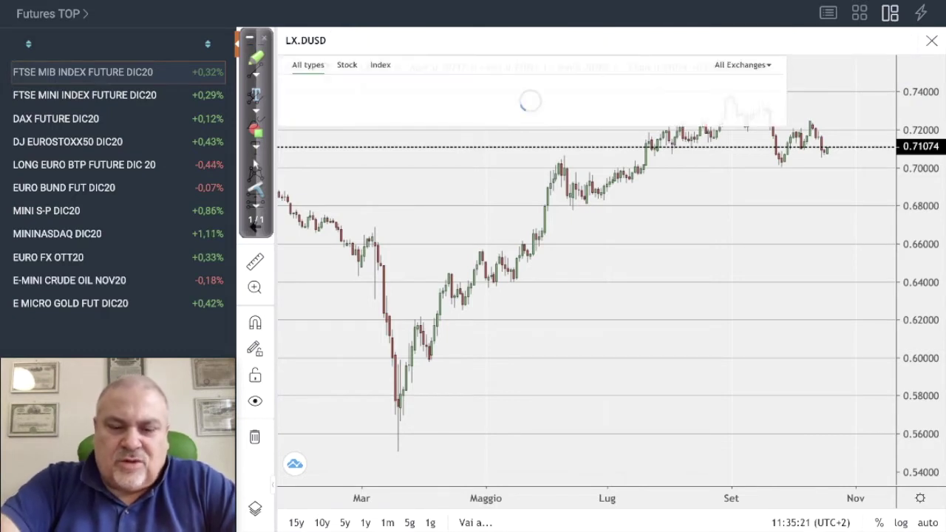
Load NZD-USD and draw a red uptrend arrow from the March low over the rally.
{"action": "type", "text": "NZ"}
{"action": "key", "text": "Return"}
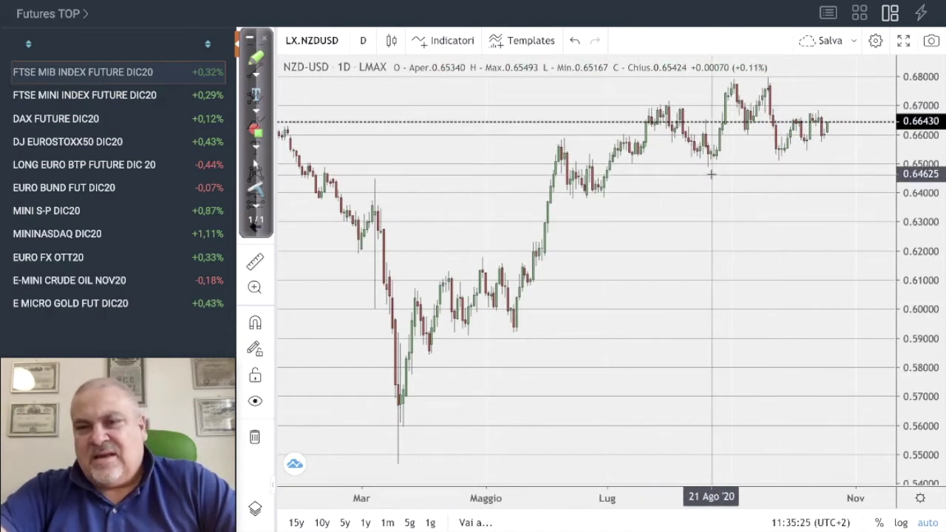
{"action": "left_click", "coordinate": [259, 133]}
{"action": "left_click_drag", "start_coordinate": [542, 191], "coordinate": [607, 109]}
{"action": "left_click_drag", "start_coordinate": [403, 410], "coordinate": [400, 412]}
Mark NZD-USD levels 0.650, 0.660, 0.671 and 0.680 plus the September pullback with red arrows.
{"action": "mouse_move", "coordinate": [878, 135]}
{"action": "left_mouse_down"}
{"action": "mouse_move", "coordinate": [569, 127]}
{"action": "mouse_move", "coordinate": [567, 135]}
{"action": "left_mouse_up"}
{"action": "mouse_move", "coordinate": [610, 165]}
{"action": "left_mouse_down"}
{"action": "mouse_move", "coordinate": [924, 165]}
{"action": "mouse_move", "coordinate": [893, 165]}
{"action": "left_mouse_up"}
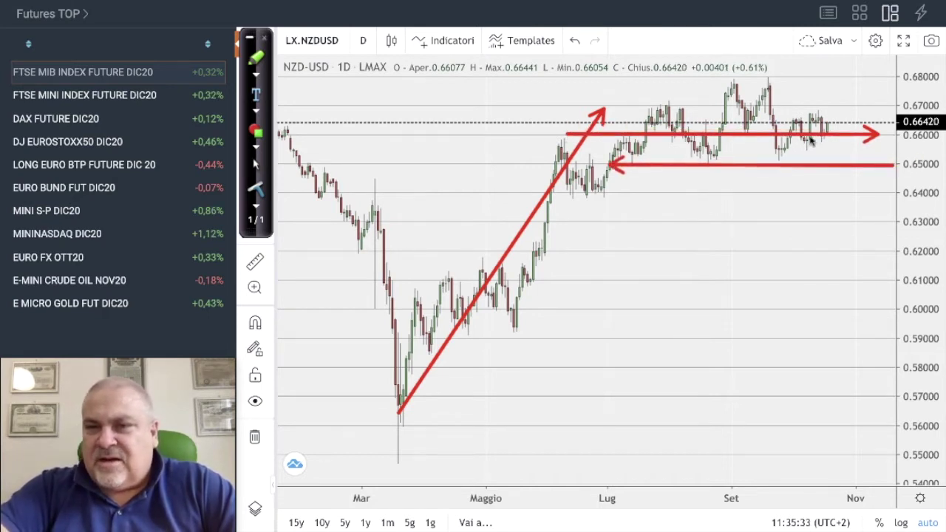
{"action": "mouse_move", "coordinate": [669, 105]}
{"action": "left_mouse_down"}
{"action": "mouse_move", "coordinate": [905, 101]}
{"action": "mouse_move", "coordinate": [898, 102]}
{"action": "left_mouse_up"}
{"action": "left_click_drag", "start_coordinate": [734, 79], "coordinate": [898, 77]}
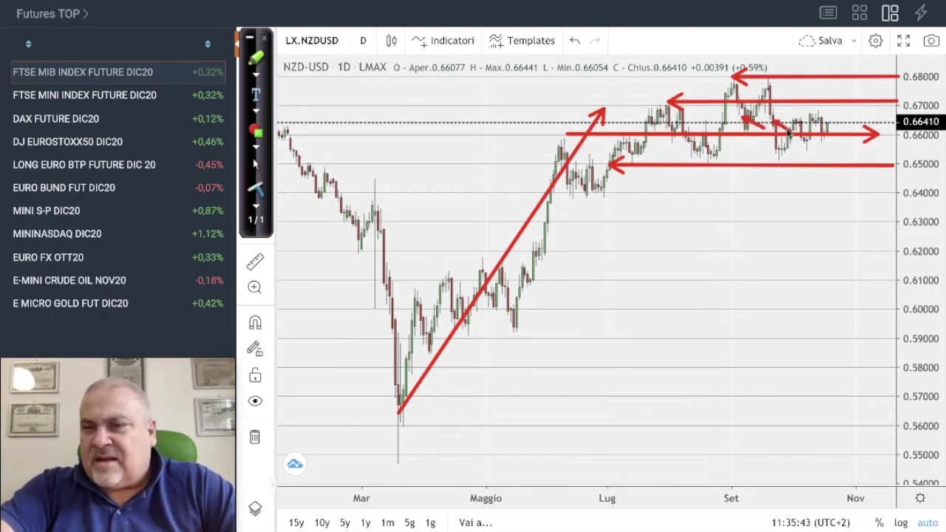
{"action": "left_click_drag", "start_coordinate": [812, 121], "coordinate": [829, 134]}
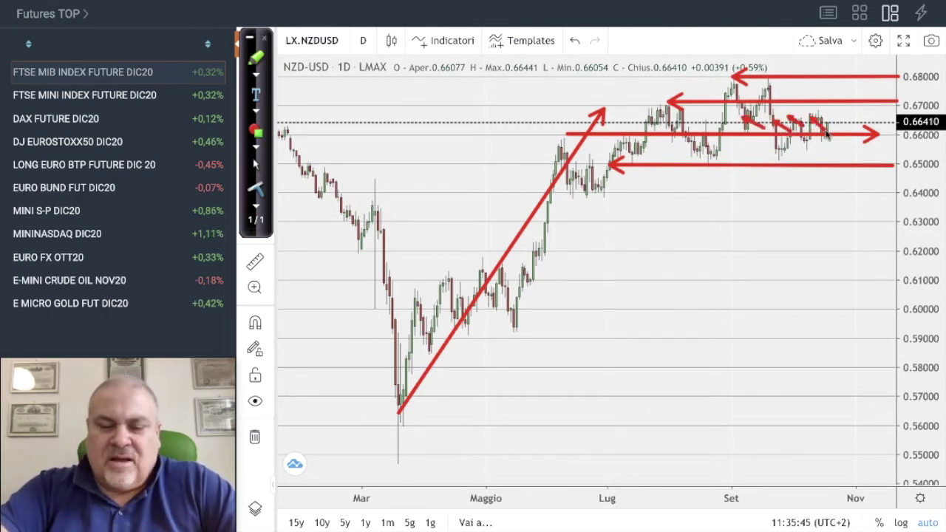
{"action": "left_click", "coordinate": [317, 38]}
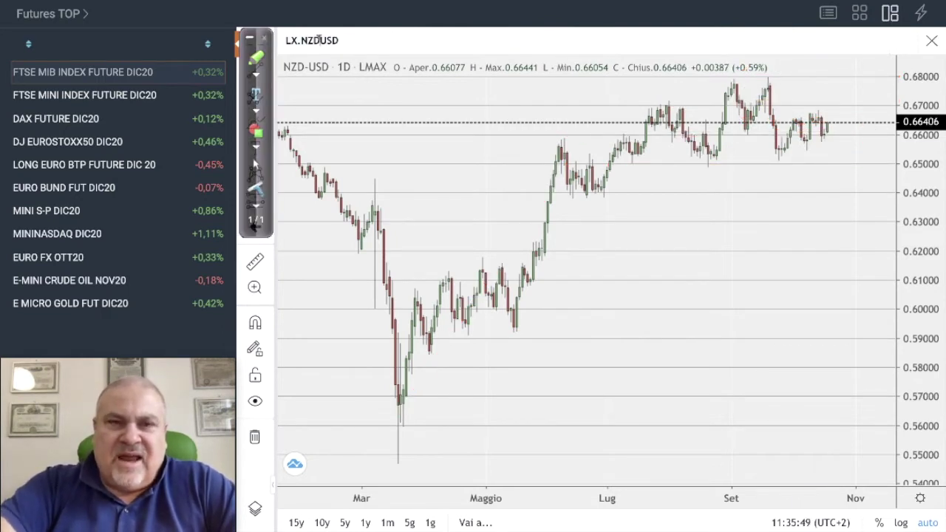
Load USD-CAD and draw a red downtrend line from the March peak.
{"action": "key", "text": "BackSpace"}
{"action": "key", "text": "BackSpace"}
{"action": "key", "text": "BackSpace"}
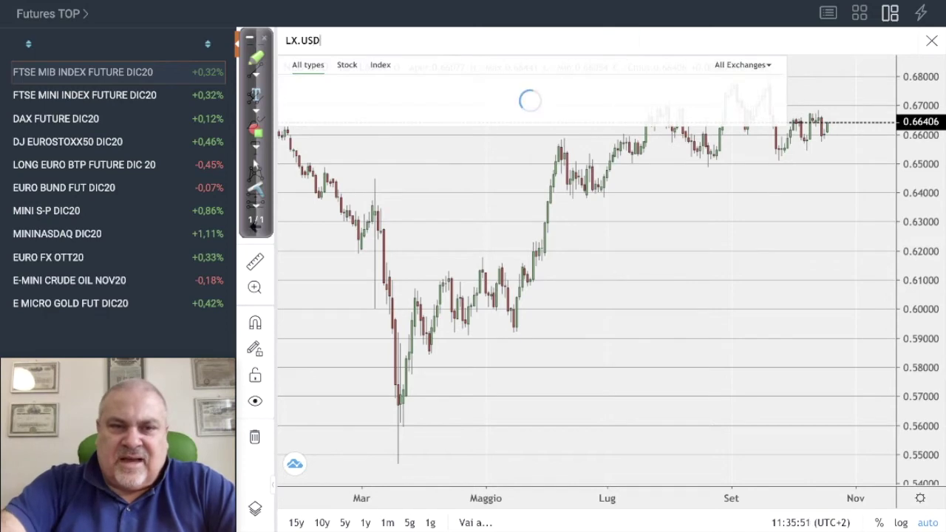
{"action": "type", "text": "CAD"}
{"action": "key", "text": "Return"}
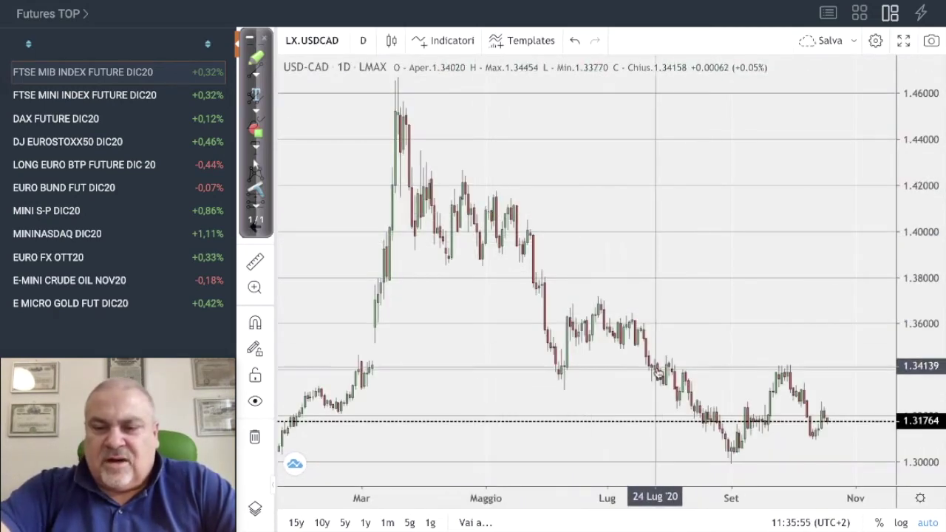
{"action": "left_click", "coordinate": [255, 164]}
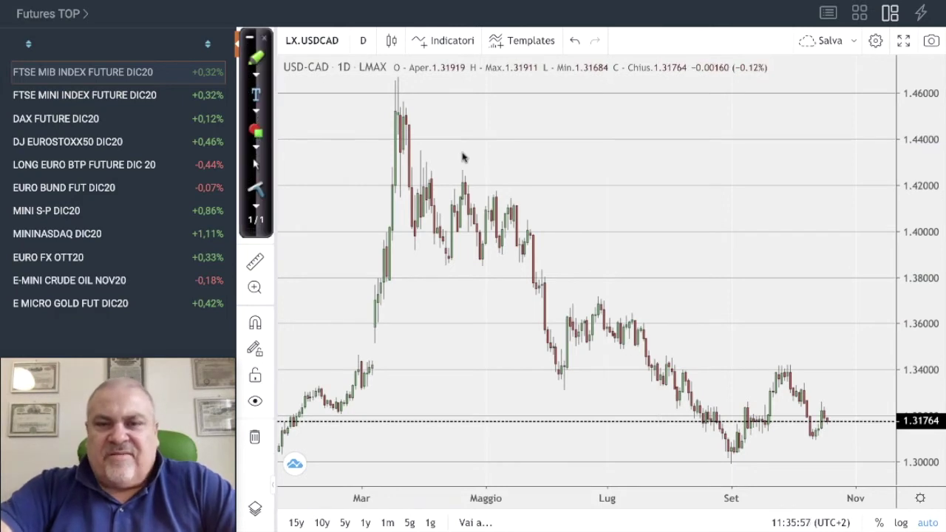
{"action": "mouse_move", "coordinate": [398, 80]}
{"action": "left_mouse_down"}
{"action": "mouse_move", "coordinate": [605, 299]}
{"action": "mouse_move", "coordinate": [745, 471]}
{"action": "mouse_move", "coordinate": [809, 483]}
{"action": "left_mouse_up"}
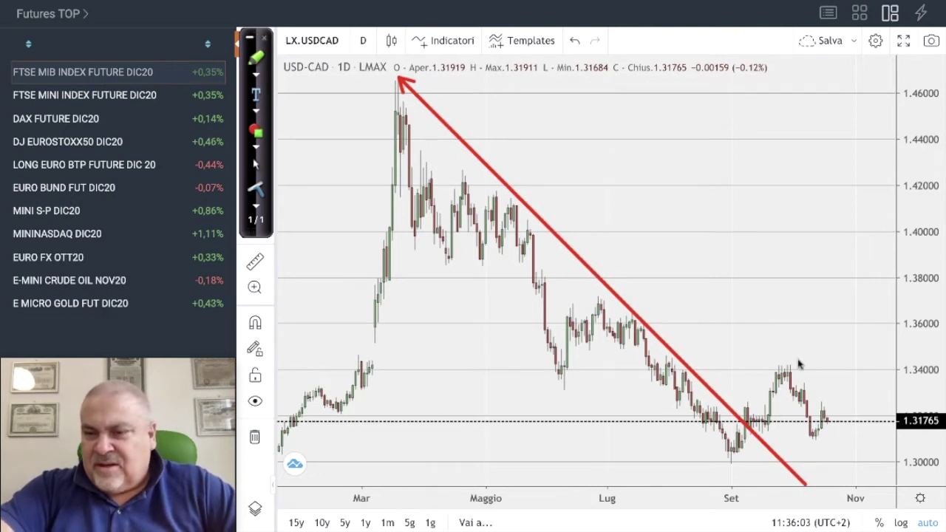
Add red arrows at the early-March candles, earlier lows, the 1.317 level and two recent supports.
{"action": "left_click_drag", "start_coordinate": [362, 364], "coordinate": [325, 332]}
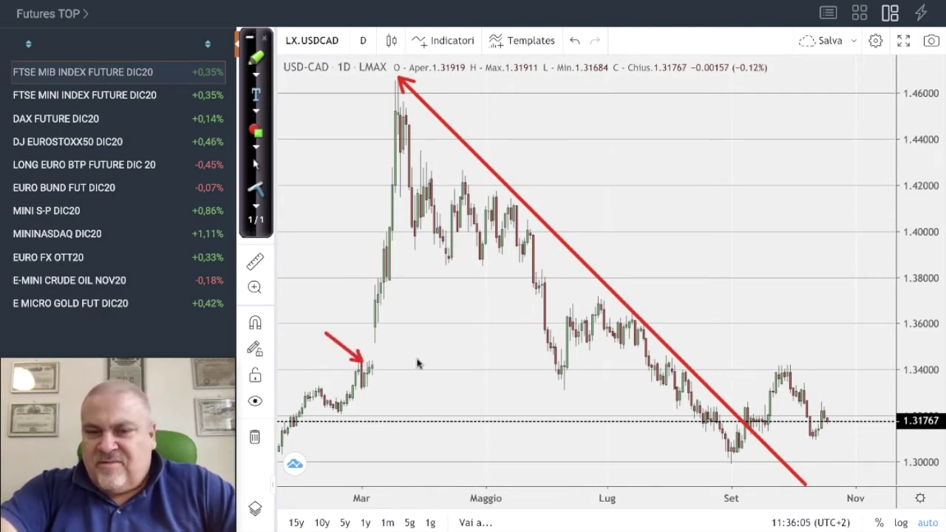
{"action": "left_click_drag", "start_coordinate": [563, 378], "coordinate": [593, 413]}
{"action": "left_click_drag", "start_coordinate": [657, 368], "coordinate": [900, 371]}
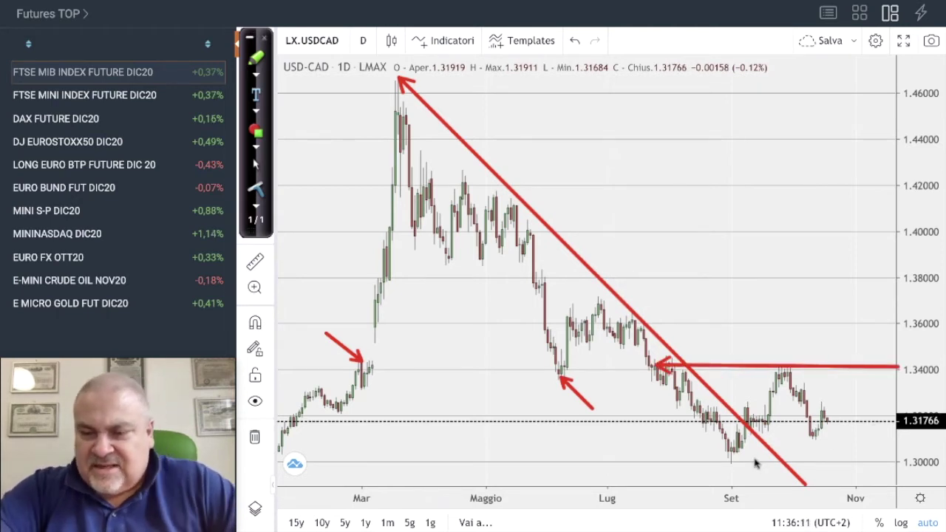
{"action": "left_click_drag", "start_coordinate": [748, 439], "coordinate": [899, 437]}
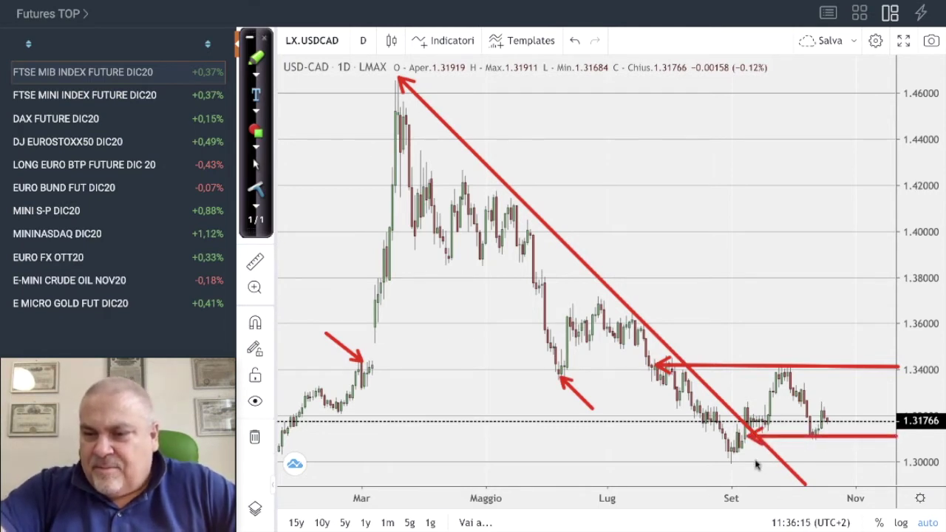
{"action": "left_click_drag", "start_coordinate": [730, 461], "coordinate": [896, 464]}
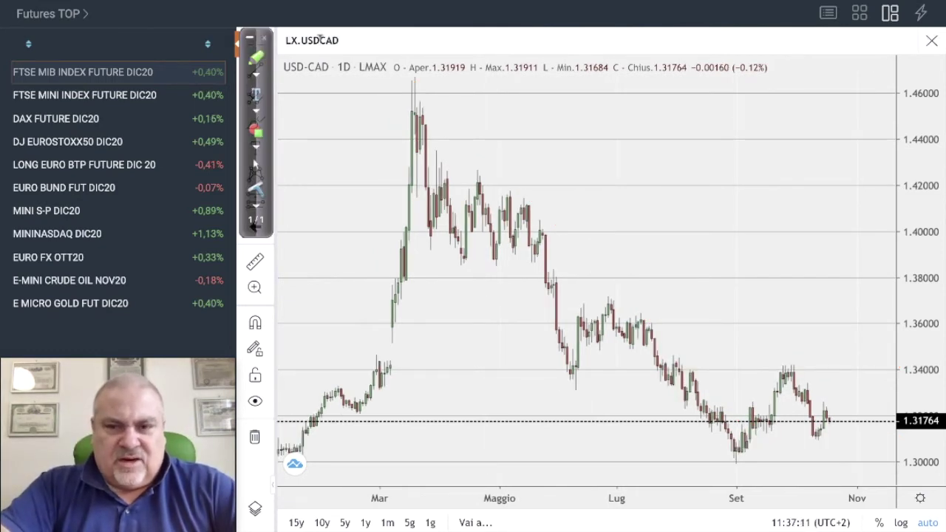
{"action": "left_click", "coordinate": [320, 40]}
{"action": "key", "text": "BackSpace"}
{"action": "key", "text": "BackSpace"}
{"action": "key", "text": "BackSpace"}
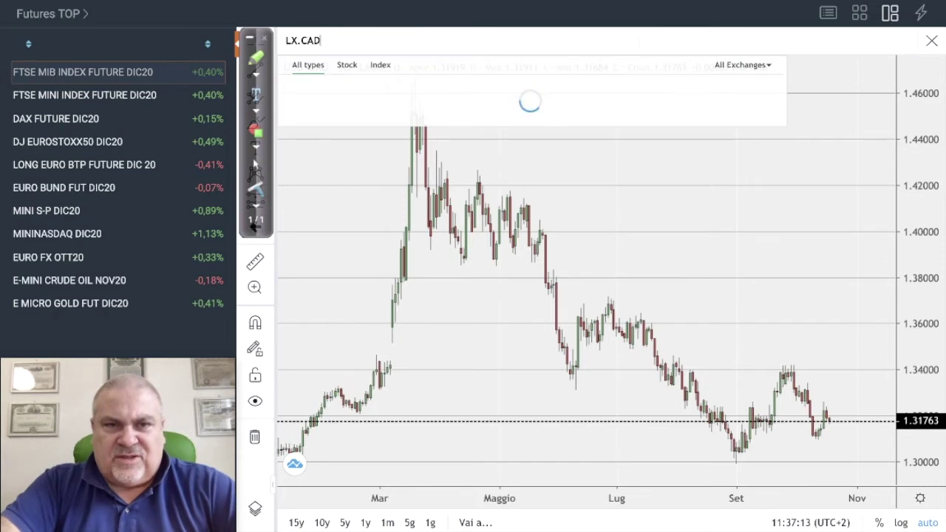
Load the CAD-JPY daily chart and zoom out.
{"action": "type", "text": "JPY"}
{"action": "key", "text": "Return"}
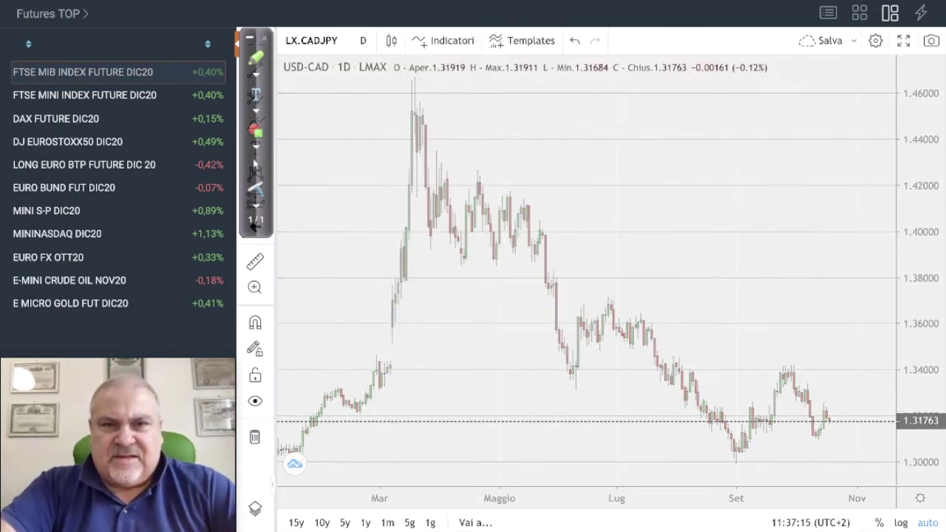
{"action": "scroll", "coordinate": [603, 327], "scroll_direction": "down", "scroll_amount": 3}
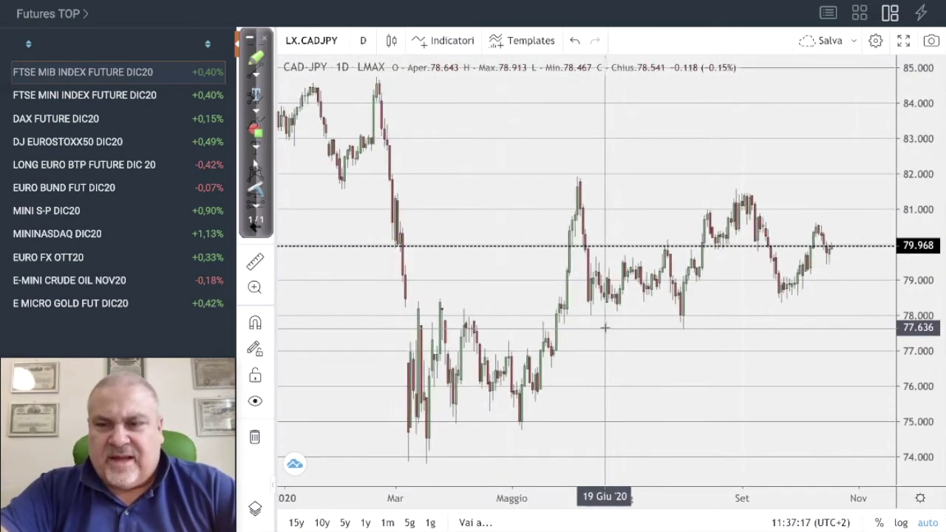
{"action": "scroll", "coordinate": [605, 328], "scroll_direction": "down", "scroll_amount": 1}
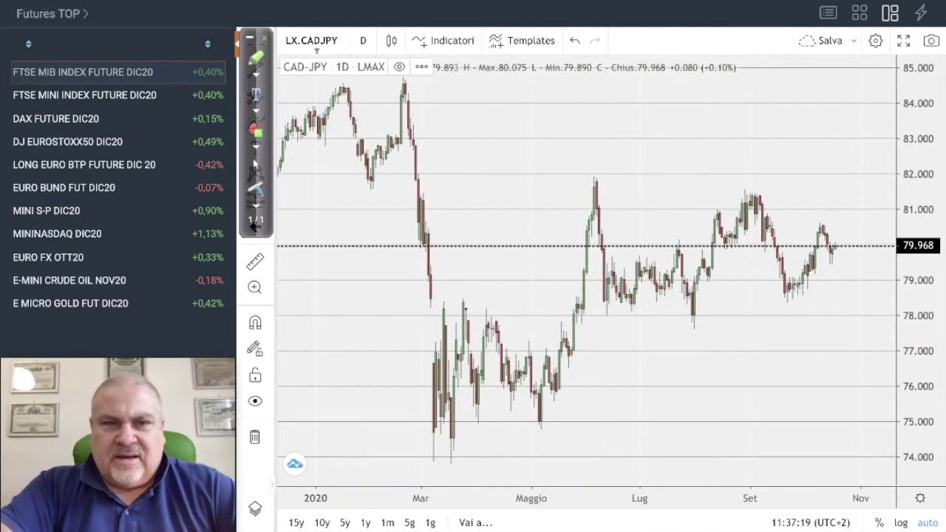
Change the symbol from CAD-JPY to USD-JPY.
{"action": "left_click", "coordinate": [317, 39]}
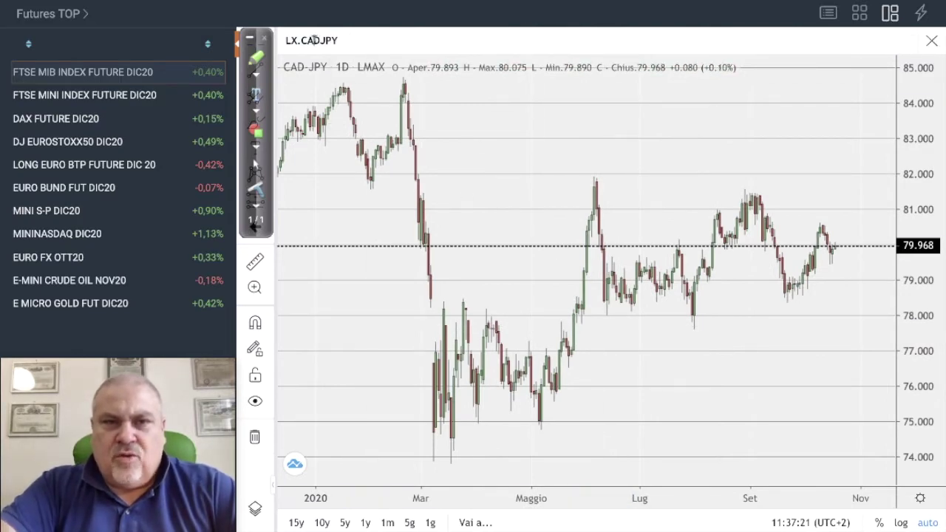
{"action": "key", "text": "BackSpace"}
{"action": "key", "text": "BackSpace"}
{"action": "key", "text": "BackSpace"}
{"action": "type", "text": "USD"}
{"action": "key", "text": "Return"}
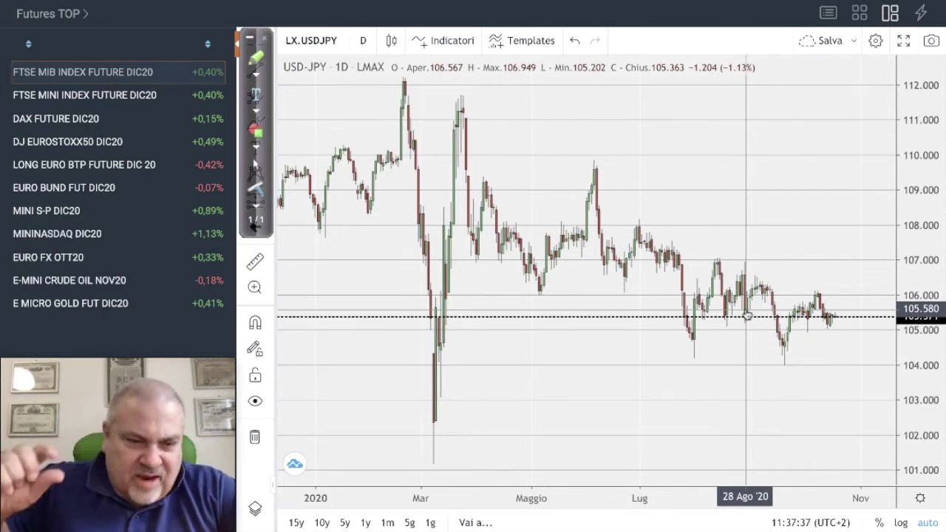
{"action": "left_click", "coordinate": [337, 40]}
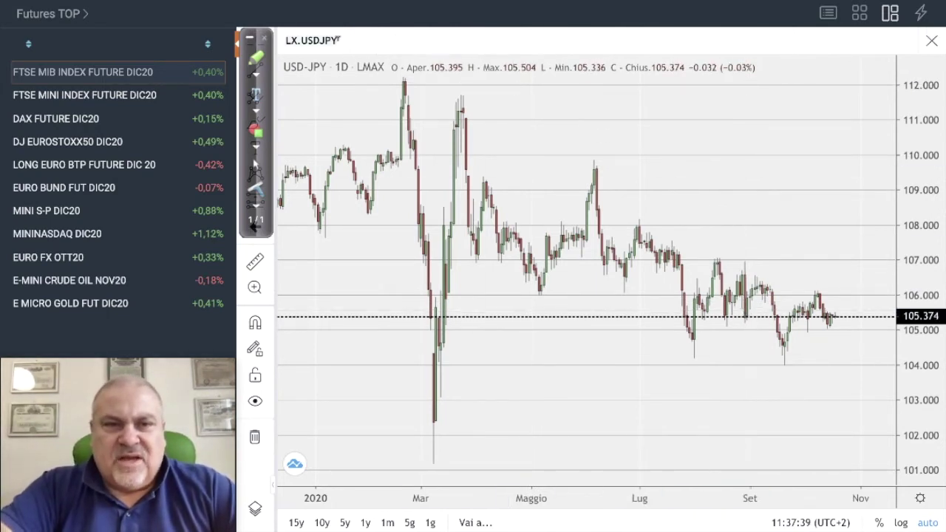
Load crude oil (cm.cl), mark the 36 and 40.67 levels with red arrows, then delete them.
{"action": "type", "text": "cm.cl"}
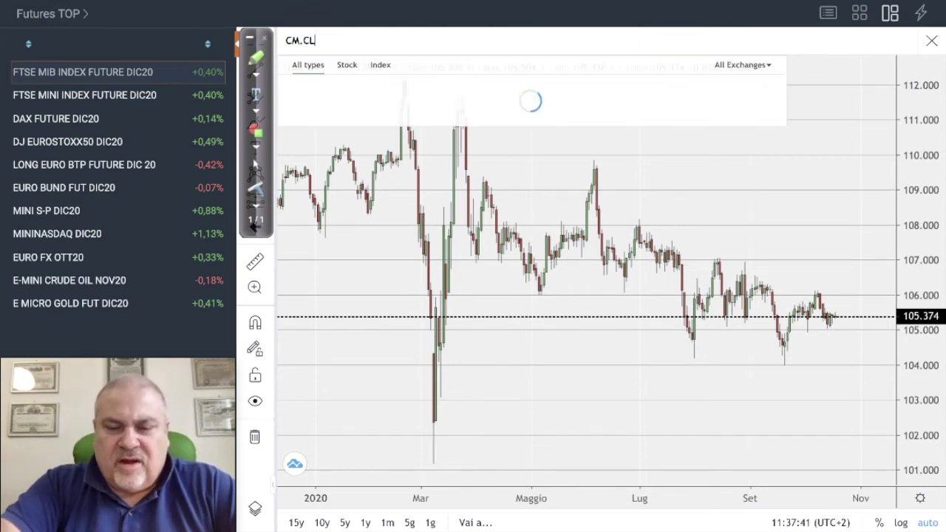
{"action": "key", "text": "Return"}
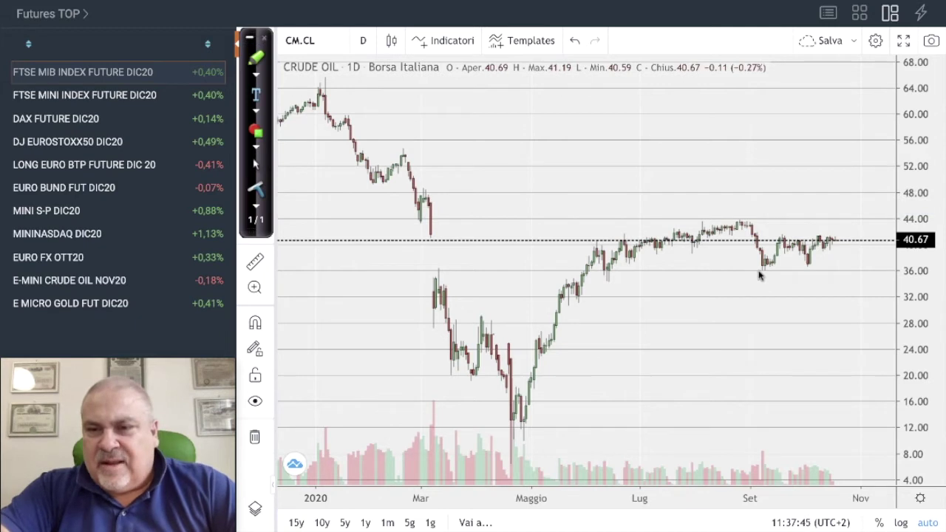
{"action": "left_click_drag", "start_coordinate": [761, 272], "coordinate": [897, 273]}
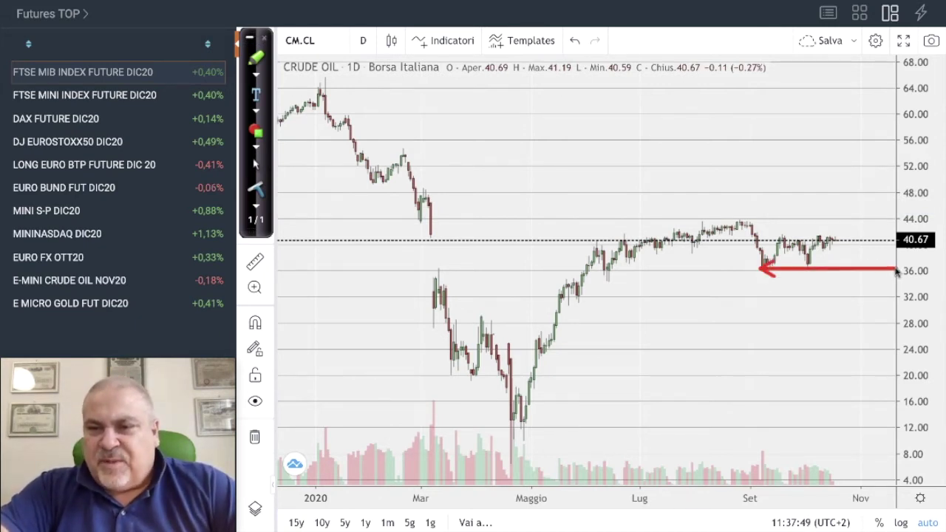
{"action": "left_click_drag", "start_coordinate": [776, 238], "coordinate": [901, 241]}
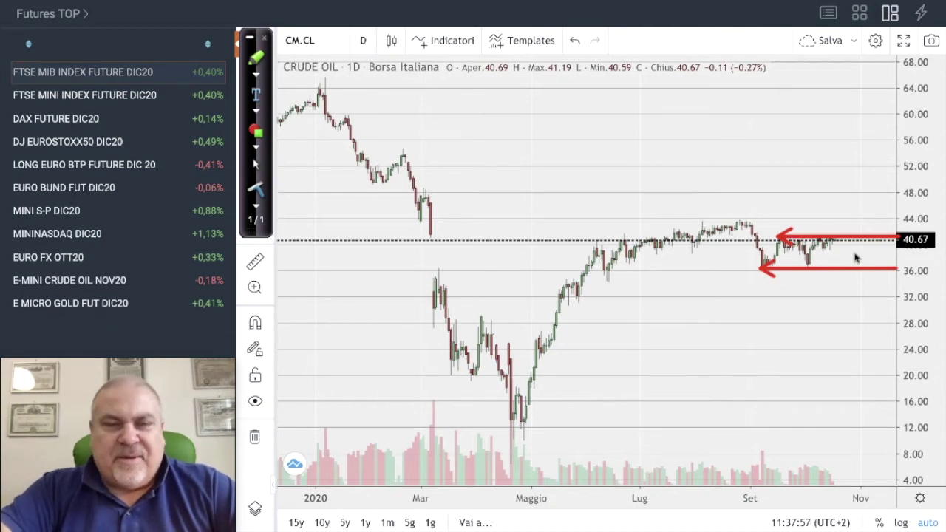
{"action": "key", "text": "Delete"}
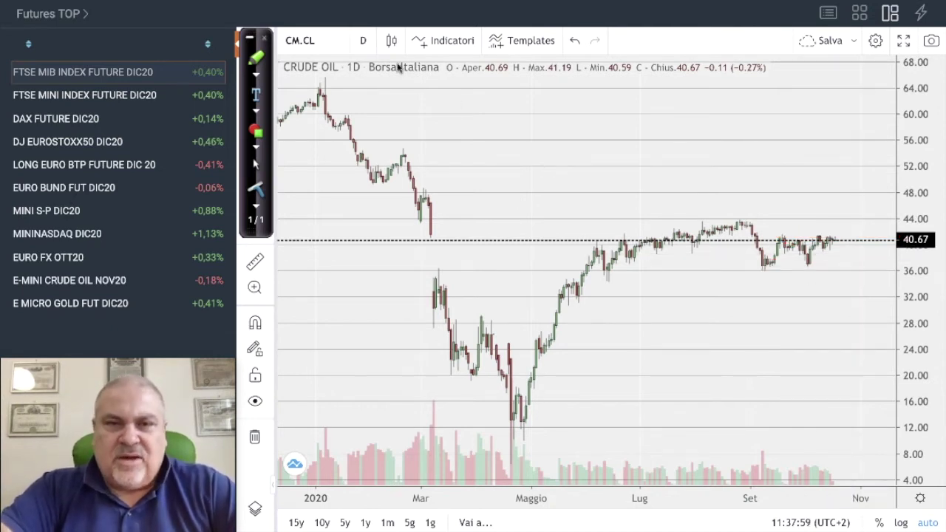
{"action": "key", "text": "Escape"}
Change the symbol from crude oil to gold futures CM.GC.
{"action": "left_click", "coordinate": [317, 42]}
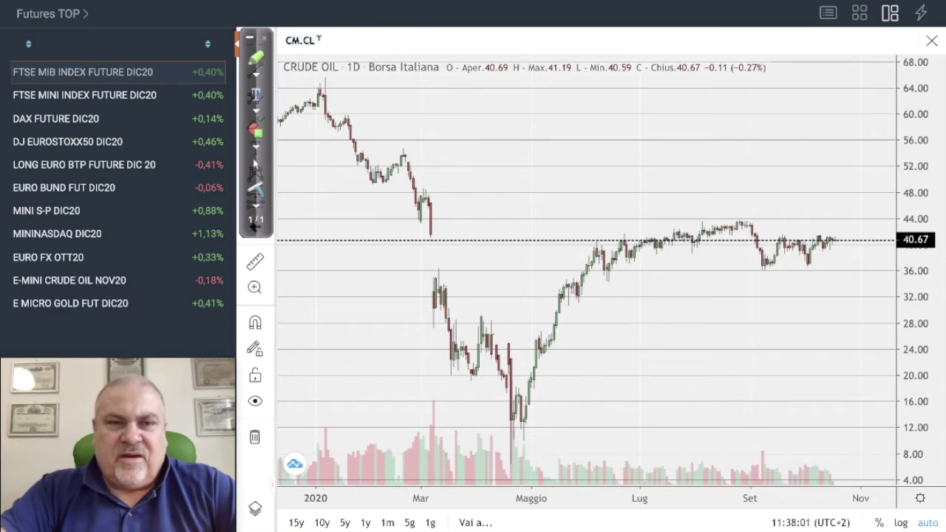
{"action": "key", "text": "BackSpace"}
{"action": "key", "text": "BackSpace"}
{"action": "type", "text": "GC"}
{"action": "key", "text": "Return"}
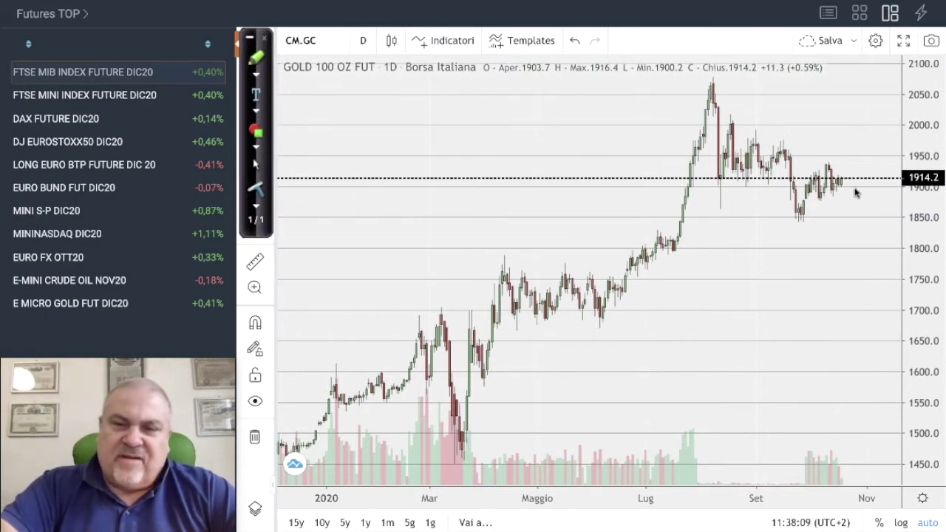
Mark gold support at 1900, 1914 and 1850 with red arrows, then delete them.
{"action": "left_click", "coordinate": [717, 191]}
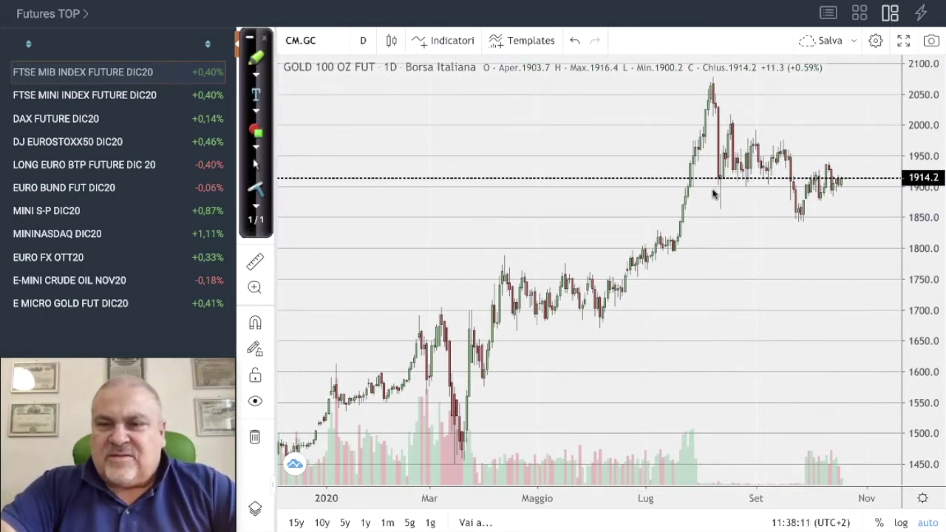
{"action": "left_click_drag", "start_coordinate": [786, 194], "coordinate": [903, 192]}
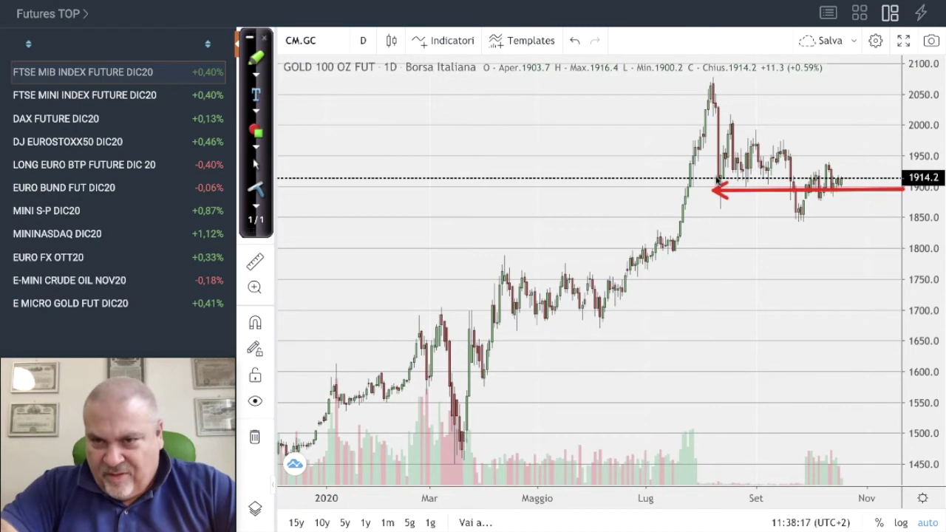
{"action": "left_click_drag", "start_coordinate": [721, 179], "coordinate": [896, 177]}
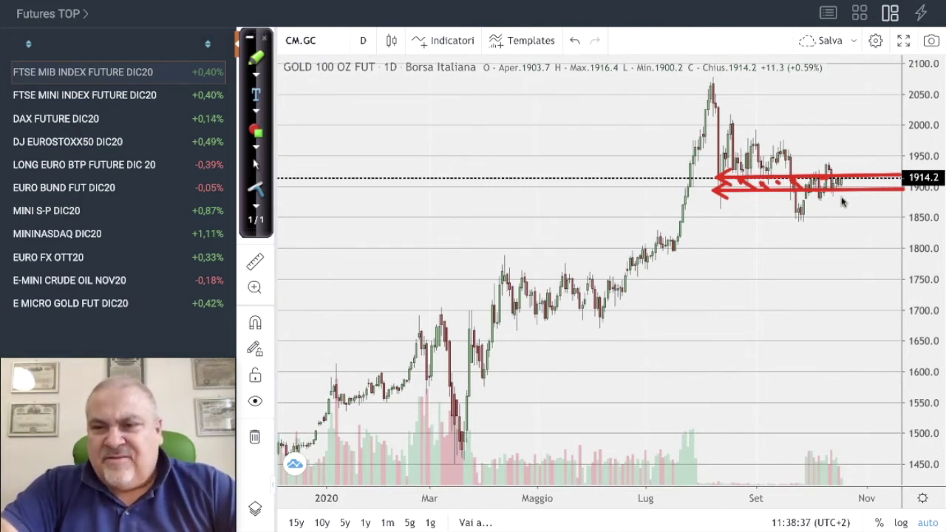
{"action": "left_click_drag", "start_coordinate": [800, 220], "coordinate": [902, 218]}
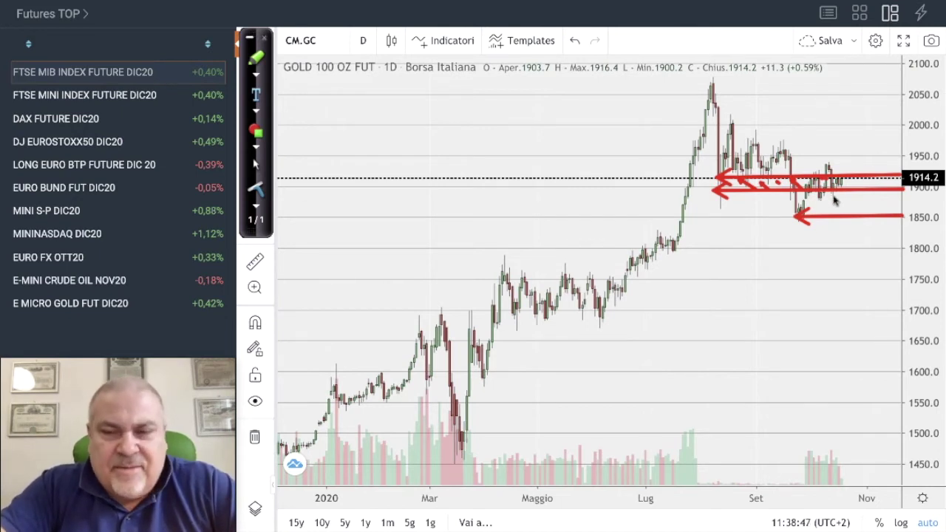
{"action": "key", "text": "Delete"}
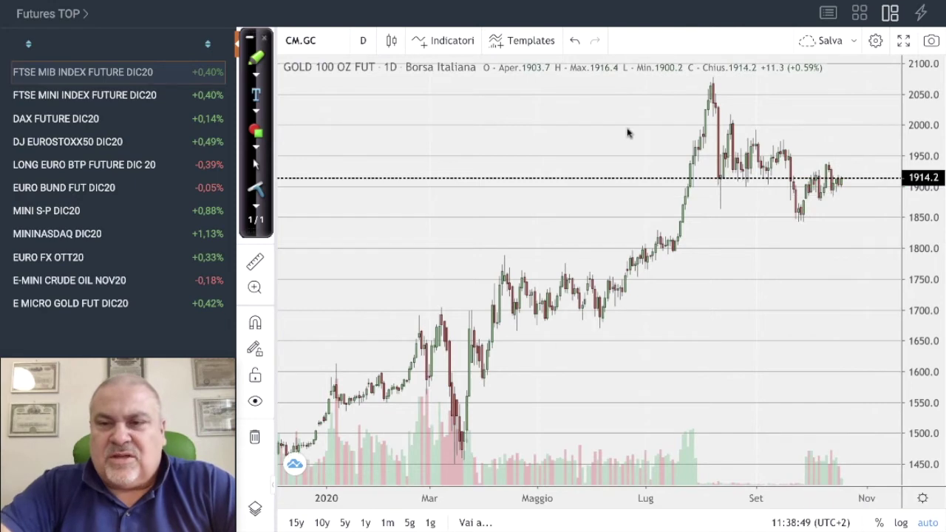
{"action": "left_click", "coordinate": [305, 40]}
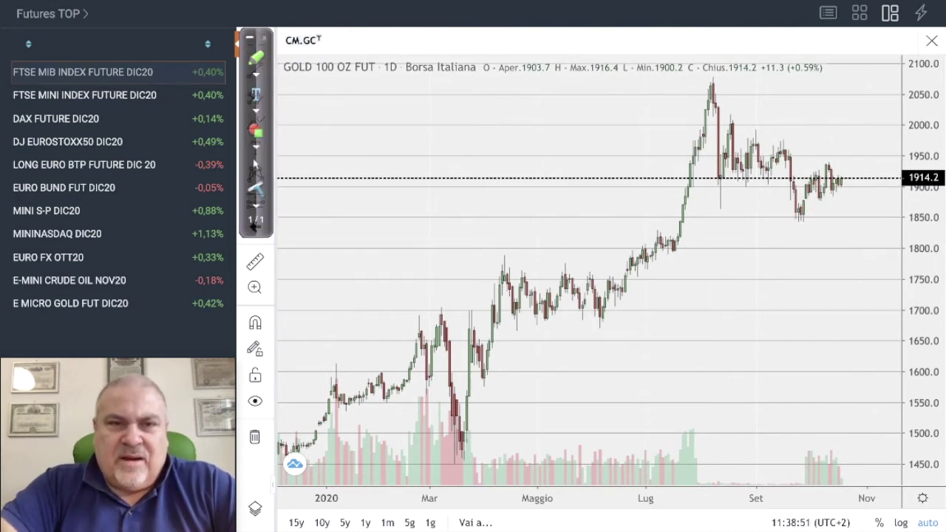
Load the silver futures chart CM.SI.
{"action": "key", "text": "BackSpace"}
{"action": "key", "text": "BackSpace"}
{"action": "type", "text": "SI"}
{"action": "key", "text": "Return"}
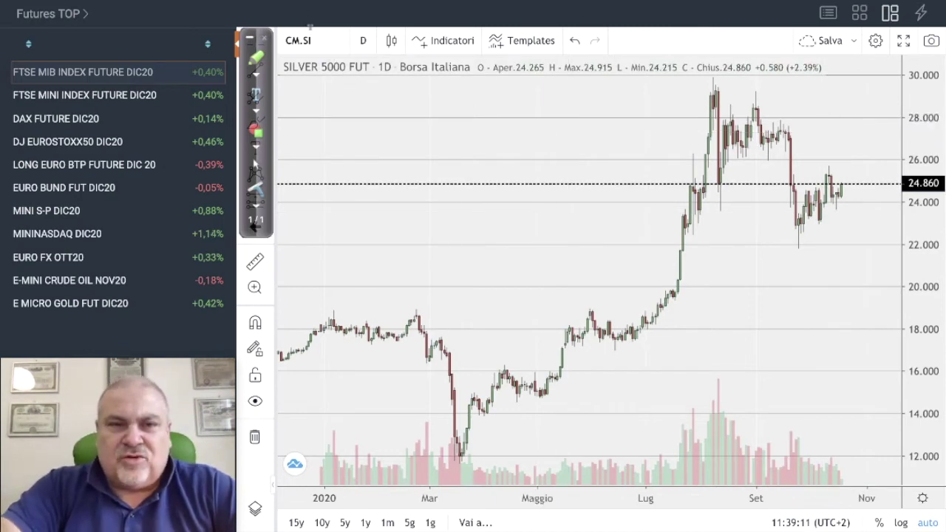
Change the symbol from silver to copper futures CM.HG.
{"action": "left_click", "coordinate": [320, 36]}
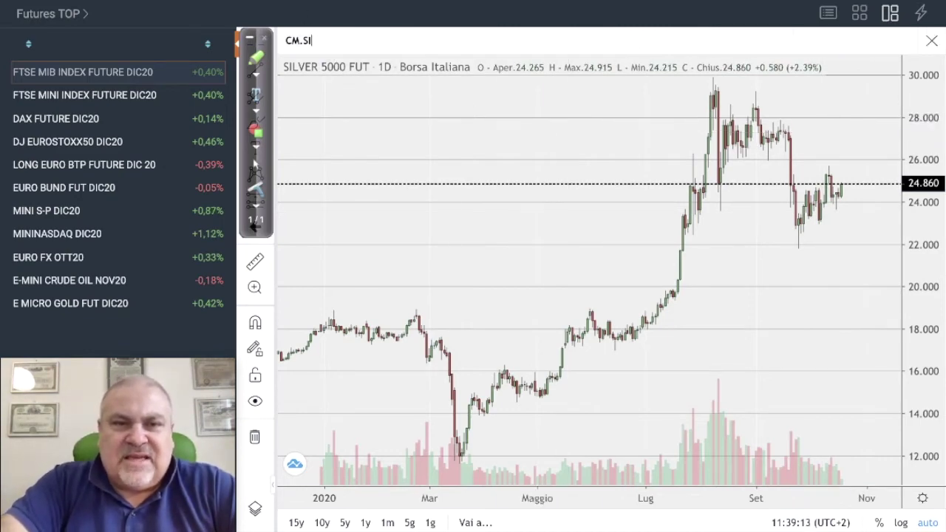
{"action": "key", "text": "BackSpace"}
{"action": "type", "text": "HG"}
{"action": "key", "text": "Return"}
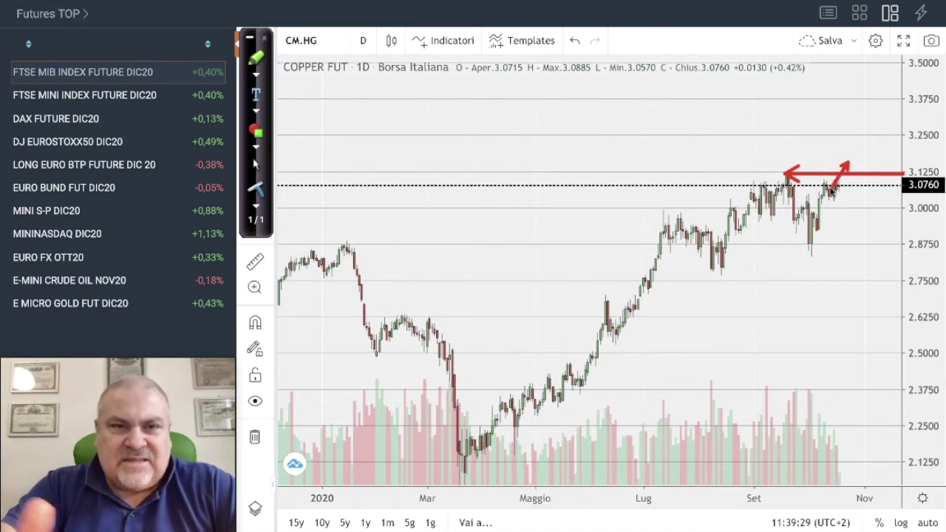
Load the Mini Nasdaq futures chart CM.NQ and reposition its price action in view.
{"action": "left_click", "coordinate": [324, 39]}
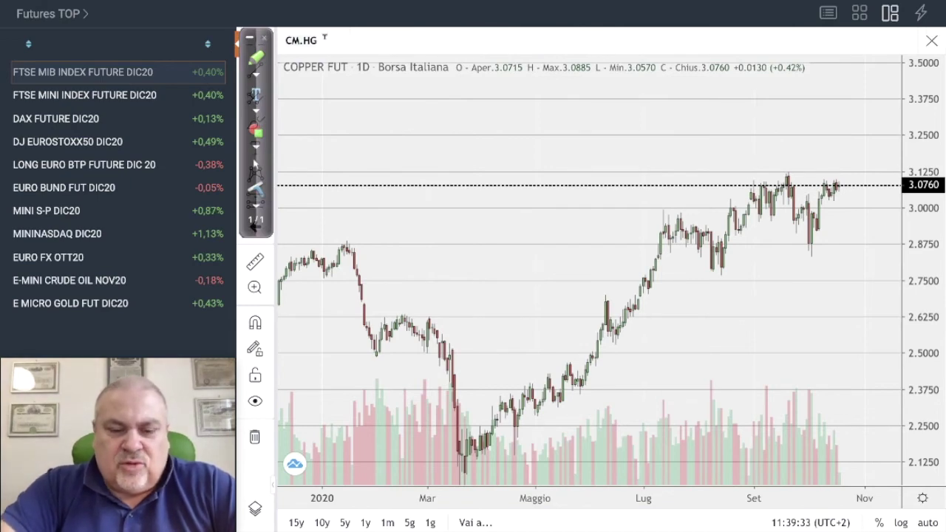
{"action": "type", "text": "CM.NQ"}
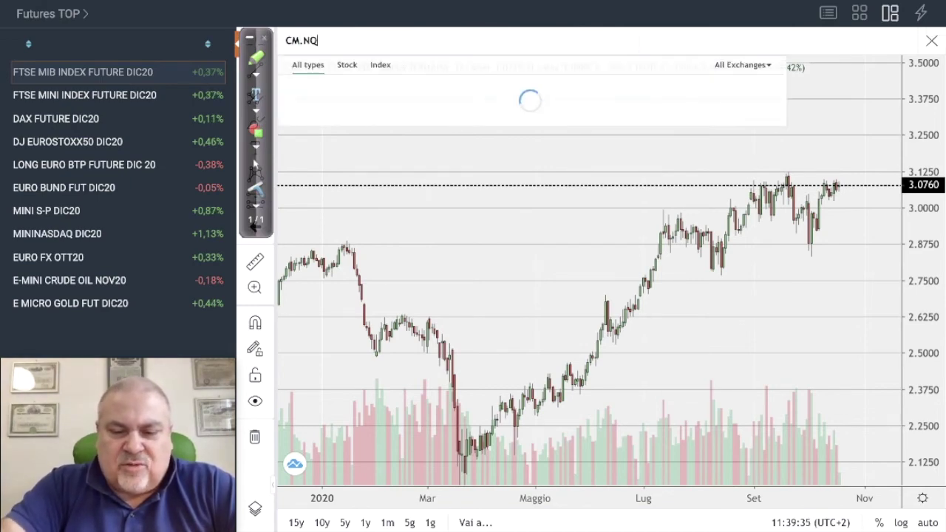
{"action": "key", "text": "Return"}
{"action": "scroll", "coordinate": [840, 149], "scroll_direction": "up", "scroll_amount": 3}
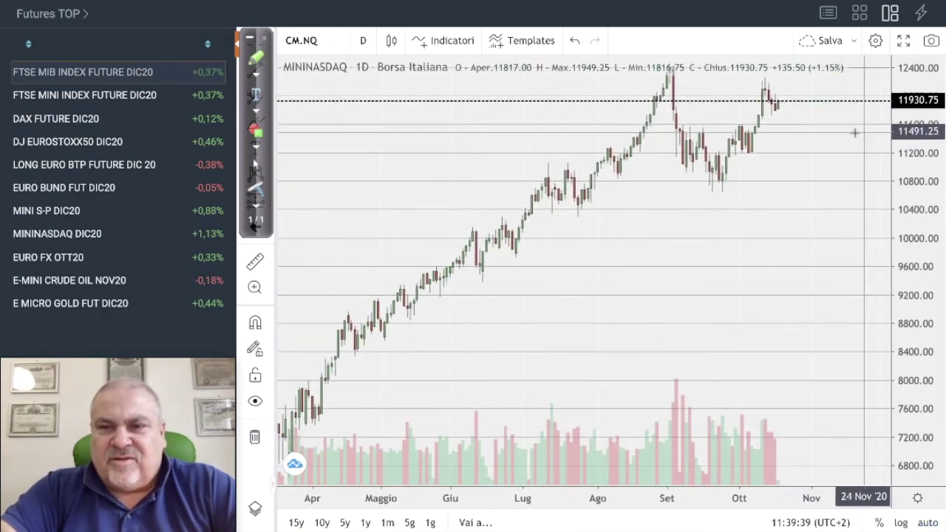
{"action": "left_click_drag", "start_coordinate": [858, 133], "coordinate": [830, 279]}
{"action": "scroll", "coordinate": [830, 278], "scroll_direction": "up", "scroll_amount": 2}
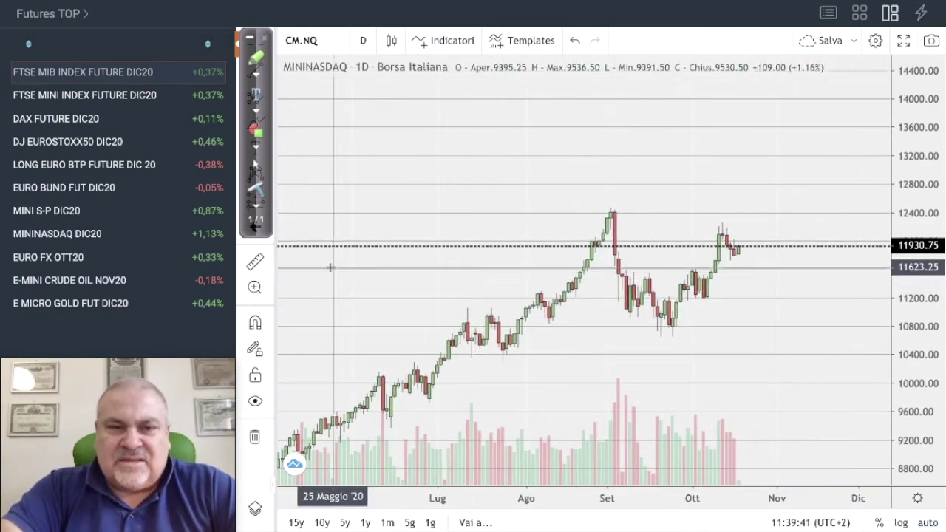
Trace a red W over the double bottom, add breakout and target arrows, then clear them.
{"action": "mouse_move", "coordinate": [600, 306]}
{"action": "left_mouse_down"}
{"action": "mouse_move", "coordinate": [640, 347]}
{"action": "mouse_move", "coordinate": [642, 312]}
{"action": "mouse_move", "coordinate": [665, 361]}
{"action": "mouse_move", "coordinate": [695, 303]}
{"action": "mouse_move", "coordinate": [664, 362]}
{"action": "left_mouse_up"}
{"action": "mouse_move", "coordinate": [686, 316]}
{"action": "left_mouse_down"}
{"action": "mouse_move", "coordinate": [706, 340]}
{"action": "mouse_move", "coordinate": [731, 281]}
{"action": "left_mouse_up"}
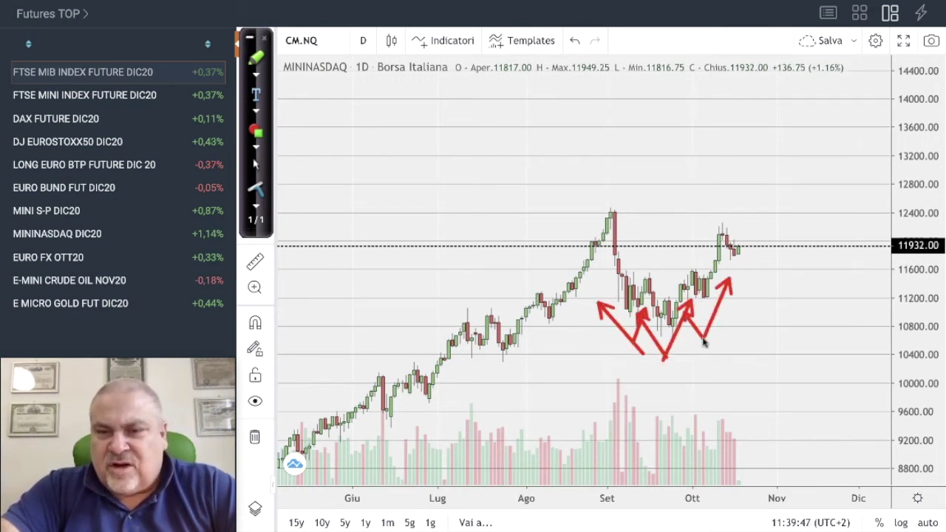
{"action": "left_click_drag", "start_coordinate": [629, 273], "coordinate": [799, 271]}
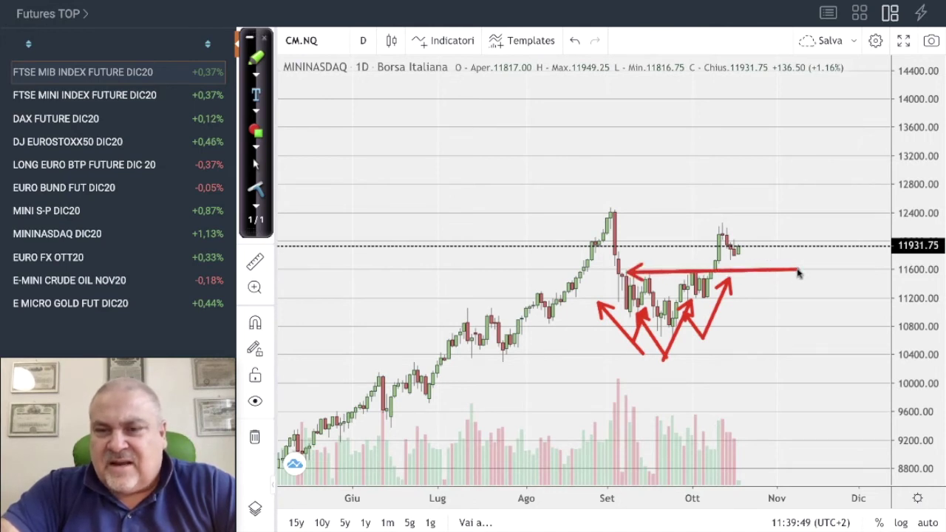
{"action": "left_click_drag", "start_coordinate": [696, 213], "coordinate": [697, 273]}
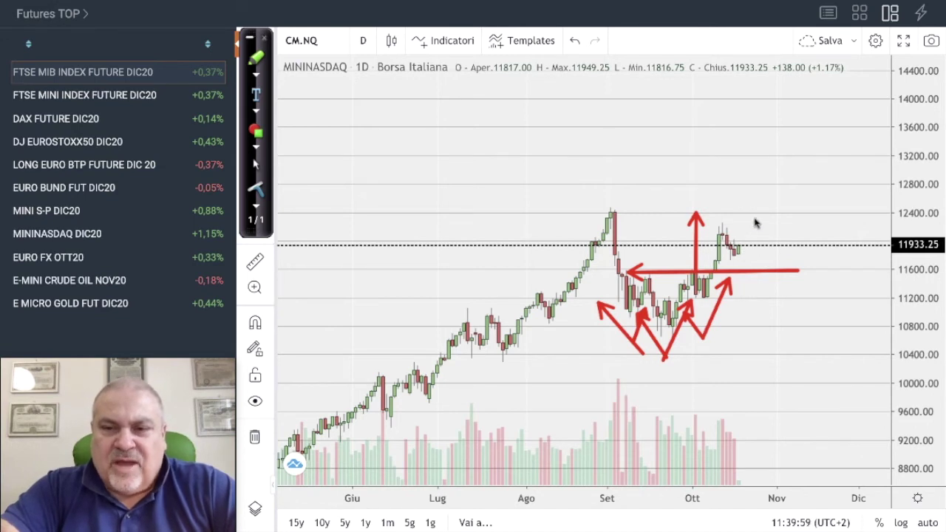
{"action": "left_click_drag", "start_coordinate": [754, 217], "coordinate": [740, 253]}
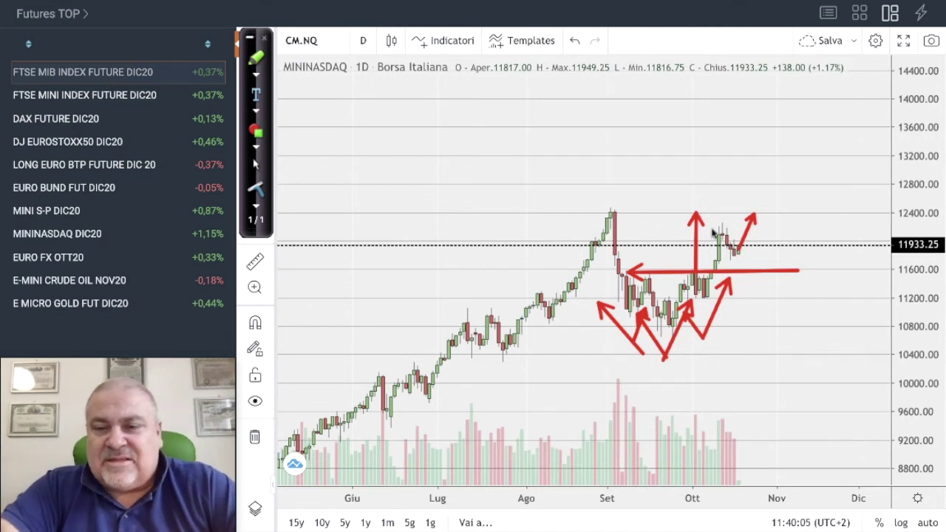
{"action": "key", "text": "Escape"}
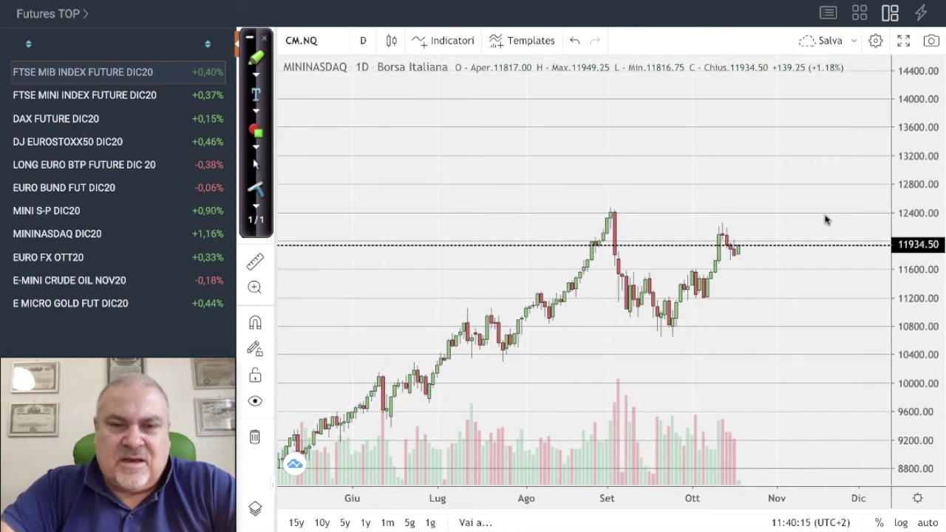
Switch the chart symbol from CM.NQ to CM.ES and zoom in on the daily candles.
{"action": "left_click", "coordinate": [323, 37]}
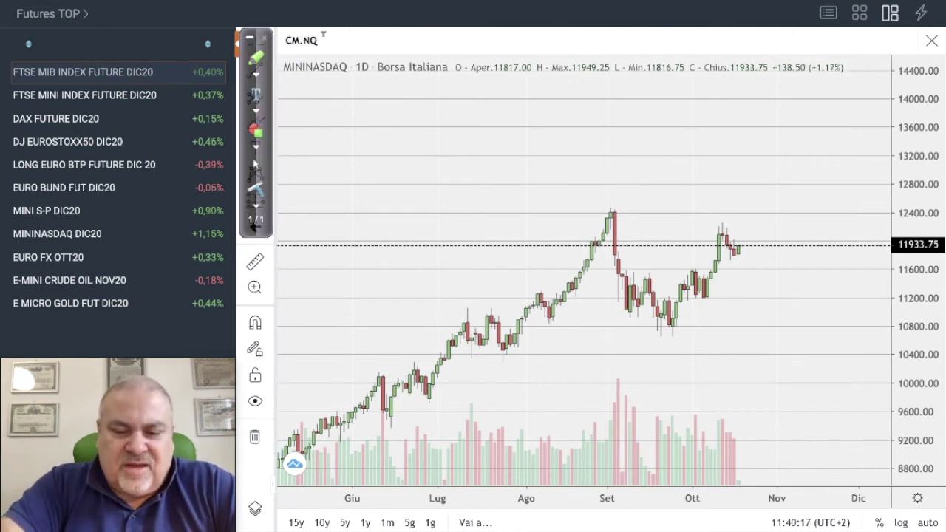
{"action": "key", "text": "BackSpace"}
{"action": "key", "text": "BackSpace"}
{"action": "key", "text": "BackSpace"}
{"action": "type", "text": ".ES"}
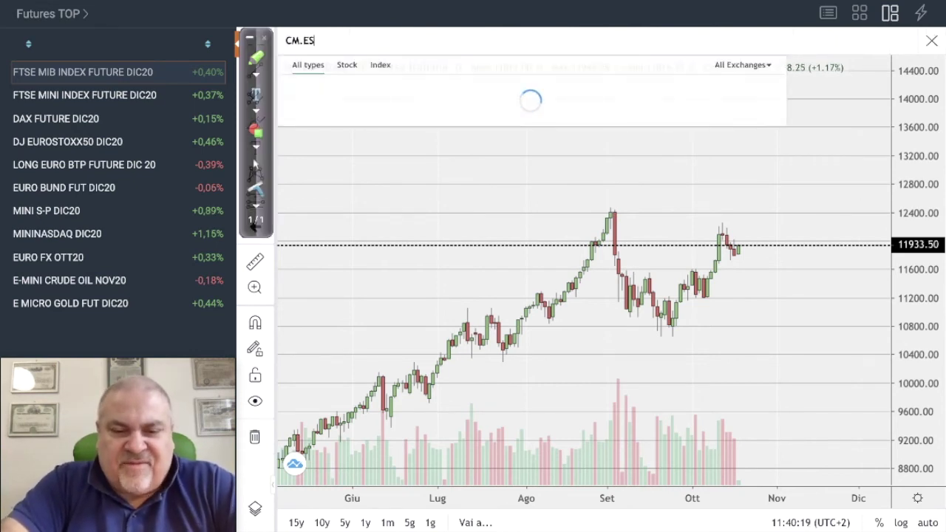
{"action": "key", "text": "Return"}
{"action": "scroll", "coordinate": [783, 192], "scroll_direction": "up", "scroll_amount": 5}
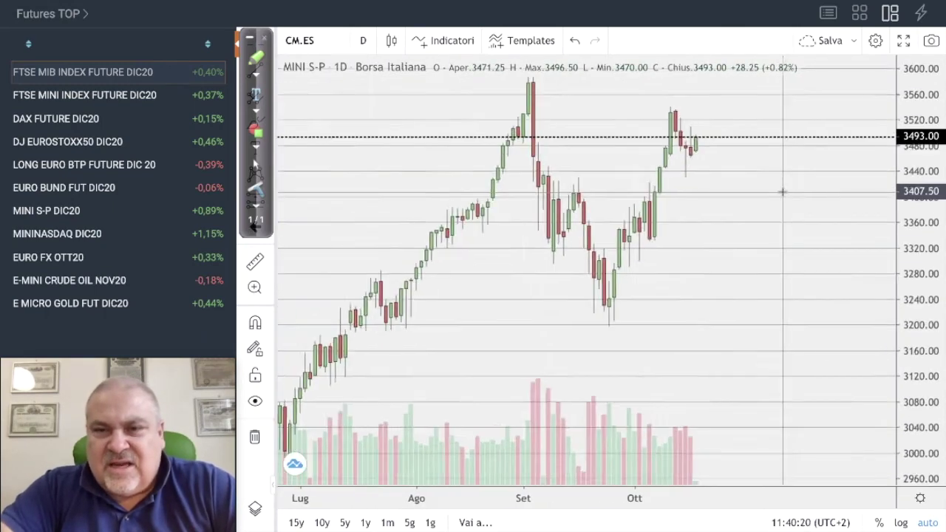
{"action": "left_click_drag", "start_coordinate": [923, 107], "coordinate": [924, 144]}
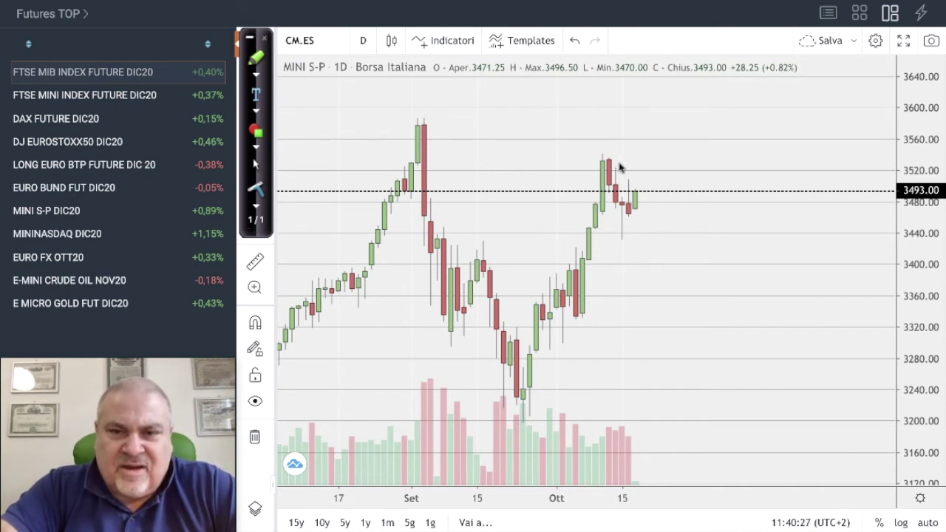
Draw red arrows at the recent highs, the lower wick, and the September high level near 3580.
{"action": "left_click_drag", "start_coordinate": [618, 164], "coordinate": [663, 136]}
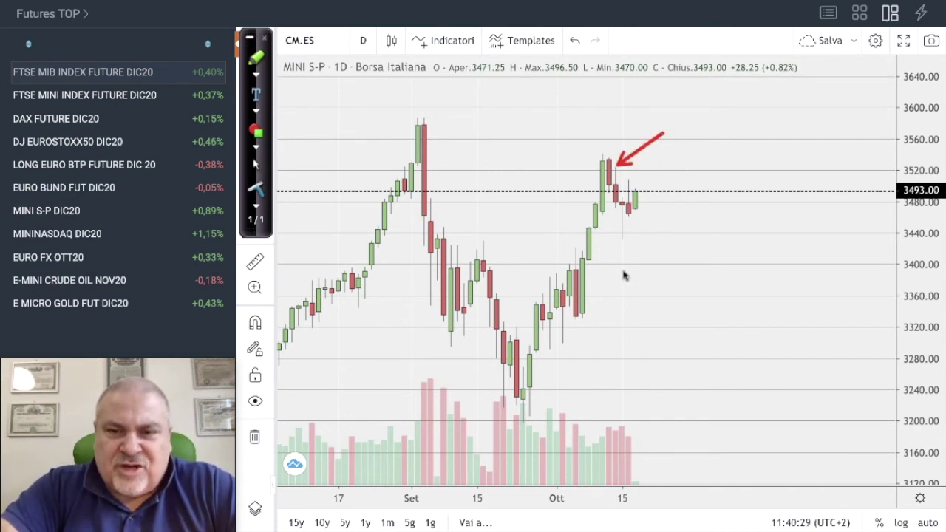
{"action": "left_click_drag", "start_coordinate": [625, 242], "coordinate": [667, 280]}
{"action": "left_click_drag", "start_coordinate": [629, 178], "coordinate": [664, 162]}
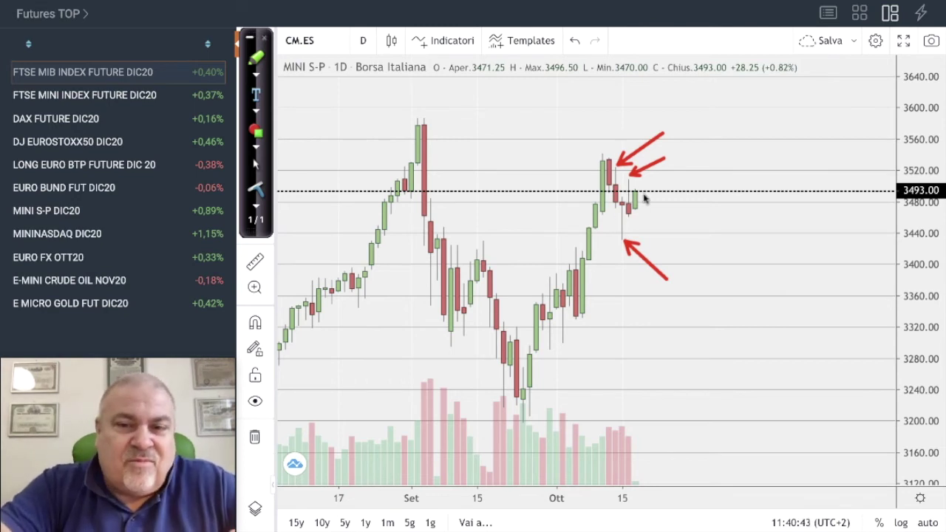
{"action": "mouse_move", "coordinate": [642, 201]}
{"action": "left_mouse_down"}
{"action": "mouse_move", "coordinate": [703, 228]}
{"action": "mouse_move", "coordinate": [652, 214]}
{"action": "mouse_move", "coordinate": [668, 235]}
{"action": "mouse_move", "coordinate": [641, 210]}
{"action": "mouse_move", "coordinate": [565, 255]}
{"action": "left_mouse_up"}
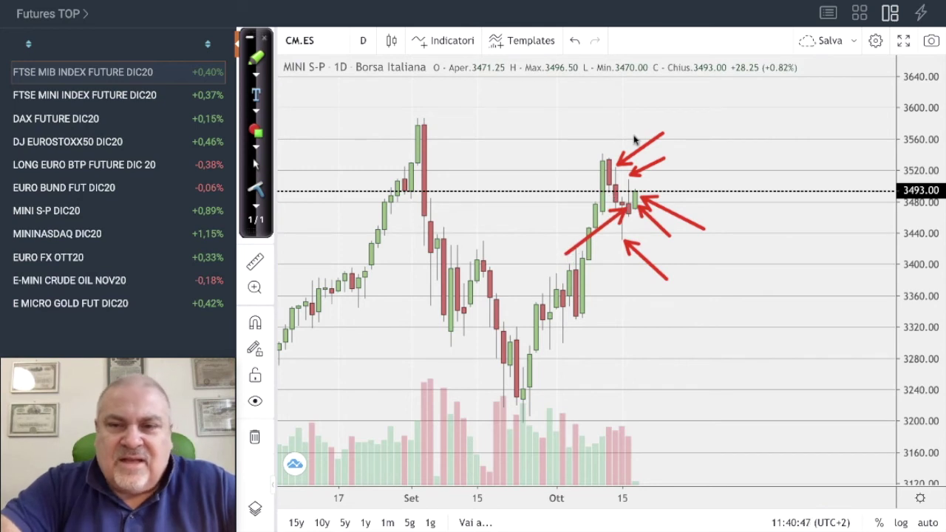
{"action": "left_click_drag", "start_coordinate": [416, 127], "coordinate": [786, 122]}
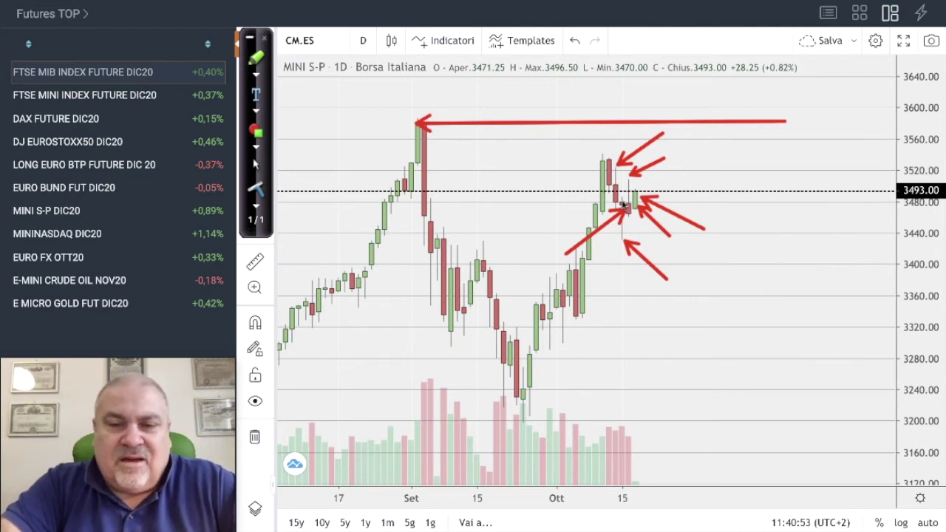
Clear all drawings from the chart and rescale the price axis to show more range.
{"action": "key", "text": "Escape"}
{"action": "scroll", "coordinate": [490, 187], "scroll_direction": "down", "scroll_amount": 2}
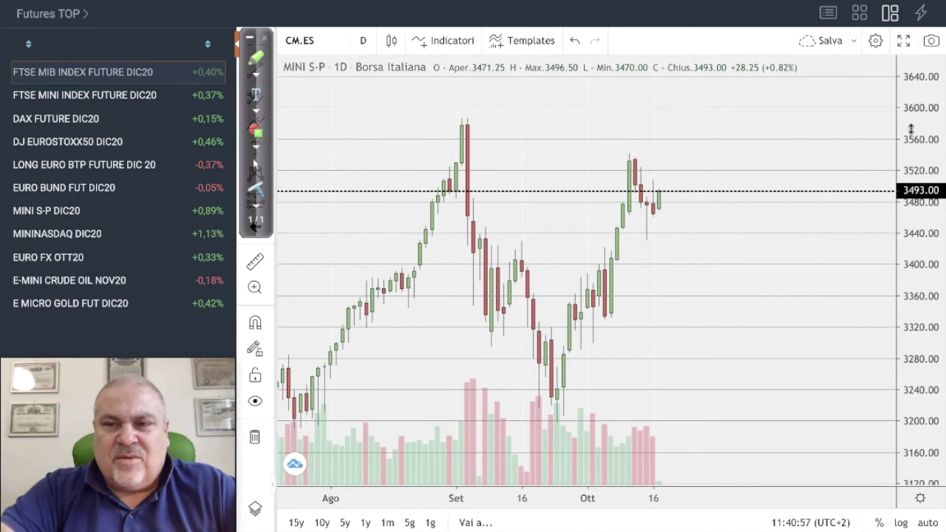
{"action": "left_click_drag", "start_coordinate": [912, 131], "coordinate": [912, 197]}
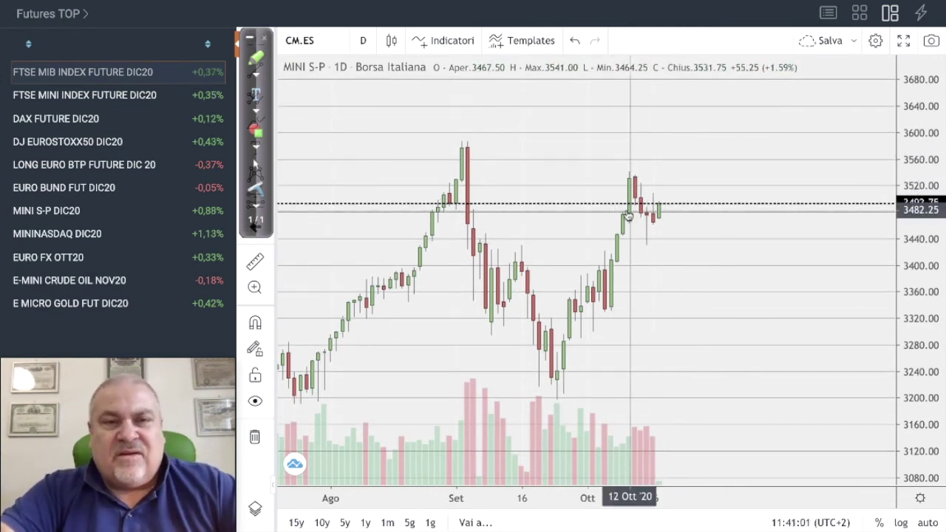
{"action": "left_click", "coordinate": [323, 39]}
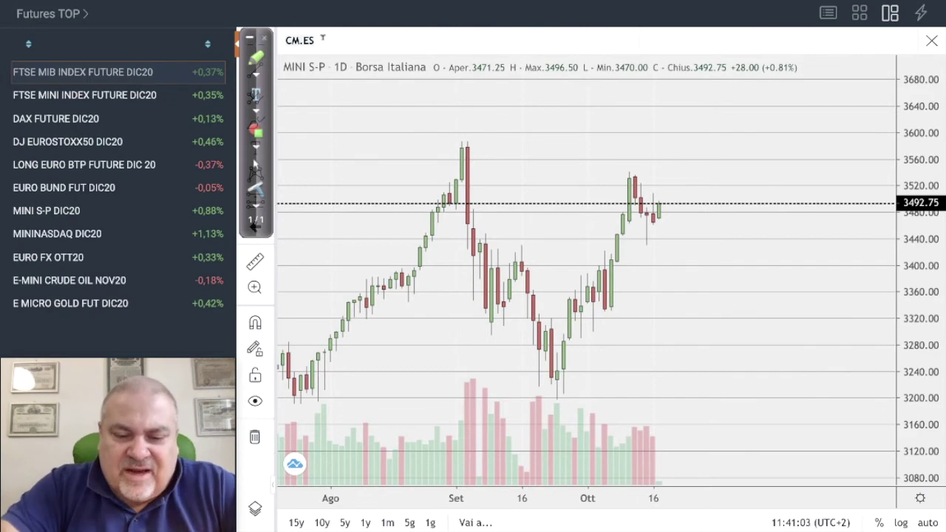
Load the EU.DX DAX future daily chart and frame it from July to October.
{"action": "type", "text": "EU.DX"}
{"action": "key", "text": "Return"}
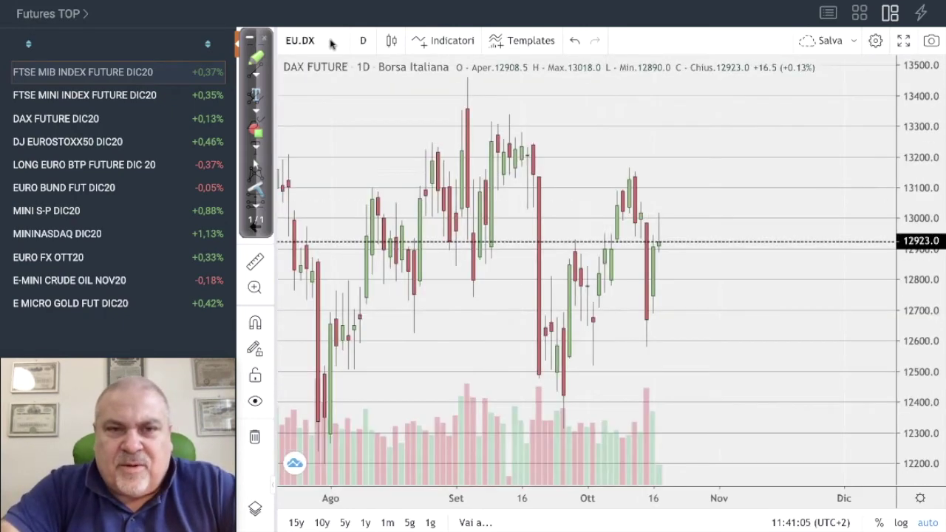
{"action": "left_click_drag", "start_coordinate": [915, 152], "coordinate": [916, 278]}
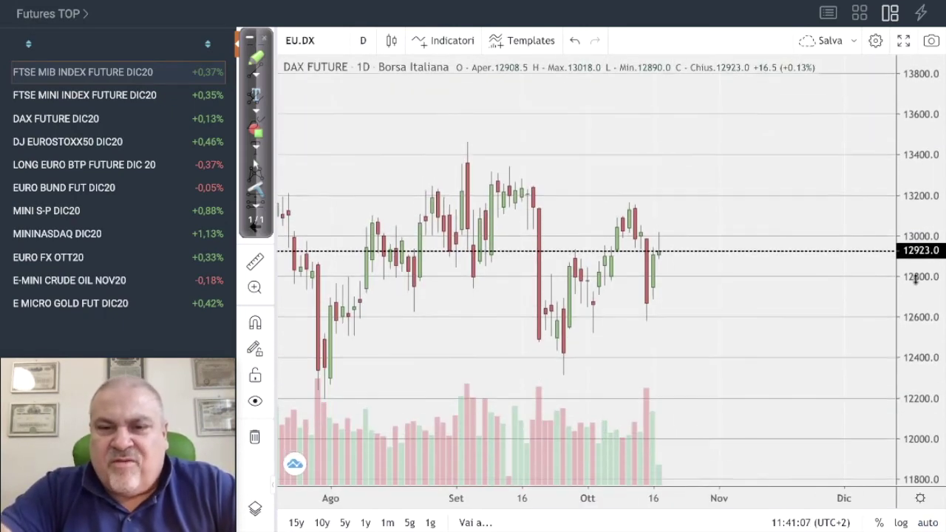
{"action": "left_click_drag", "start_coordinate": [554, 278], "coordinate": [680, 263]}
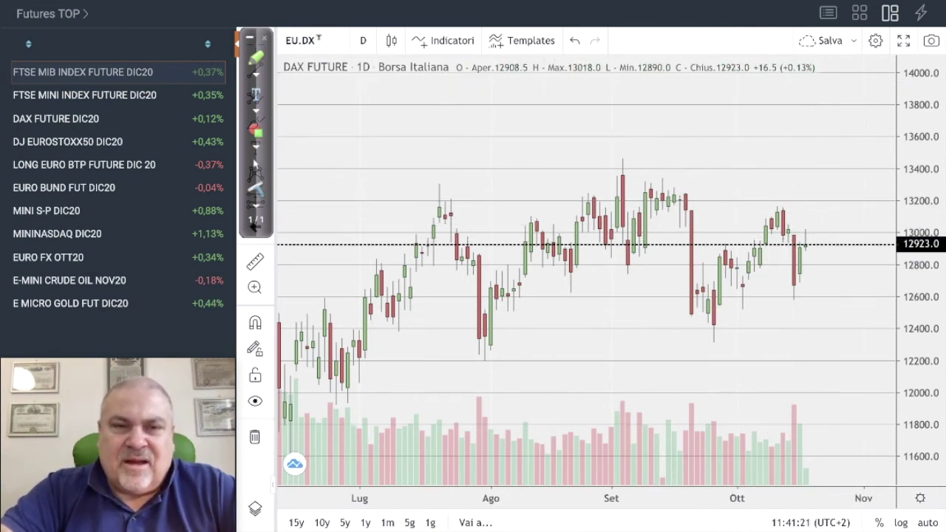
{"action": "left_click", "coordinate": [318, 40]}
Change the symbol to EU.DJ50 and rescale the price axis to show May through October.
{"action": "key", "text": "BackSpace"}
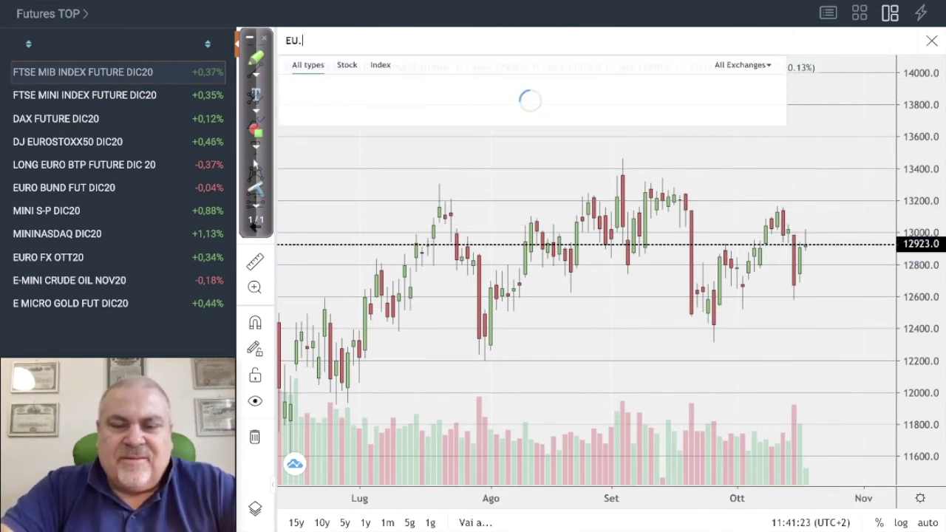
{"action": "type", "text": "DJ50"}
{"action": "key", "text": "Return"}
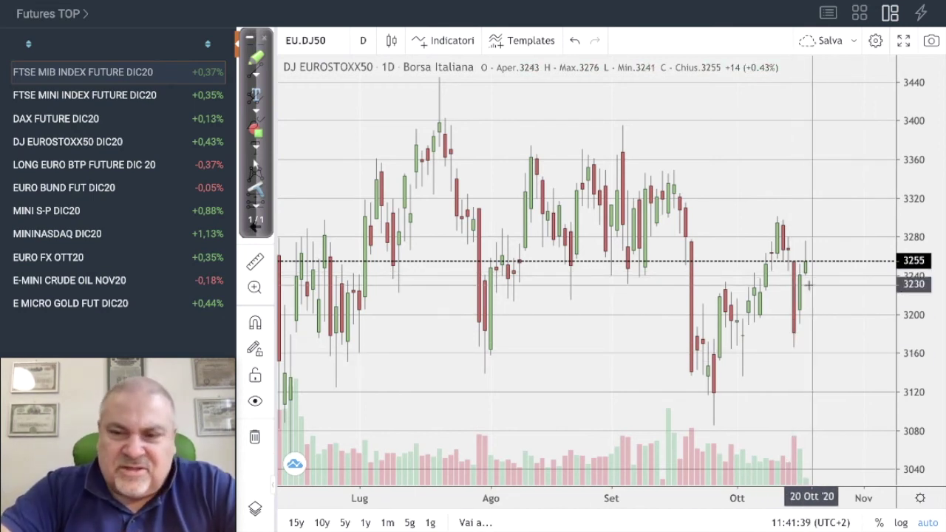
{"action": "left_click_drag", "start_coordinate": [909, 142], "coordinate": [909, 178]}
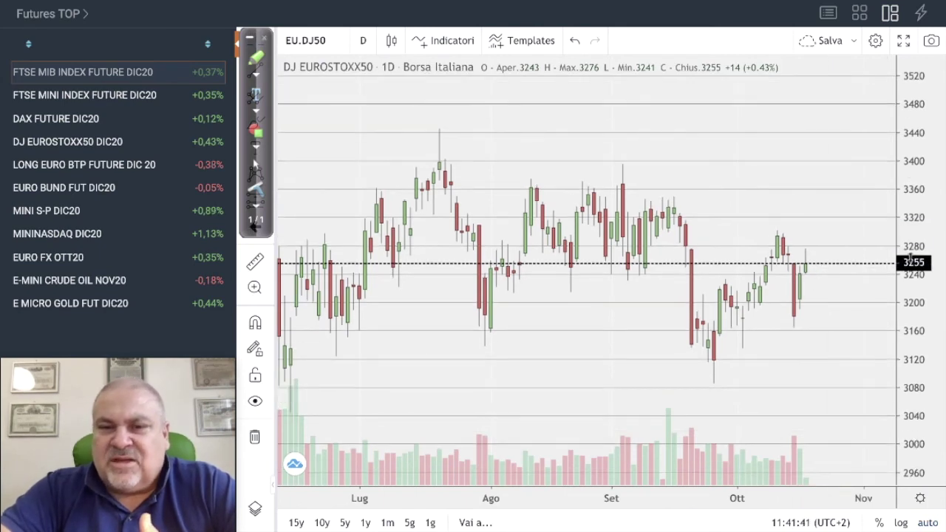
{"action": "scroll", "coordinate": [775, 262], "scroll_direction": "down", "scroll_amount": 3}
{"action": "left_click_drag", "start_coordinate": [911, 258], "coordinate": [911, 335]}
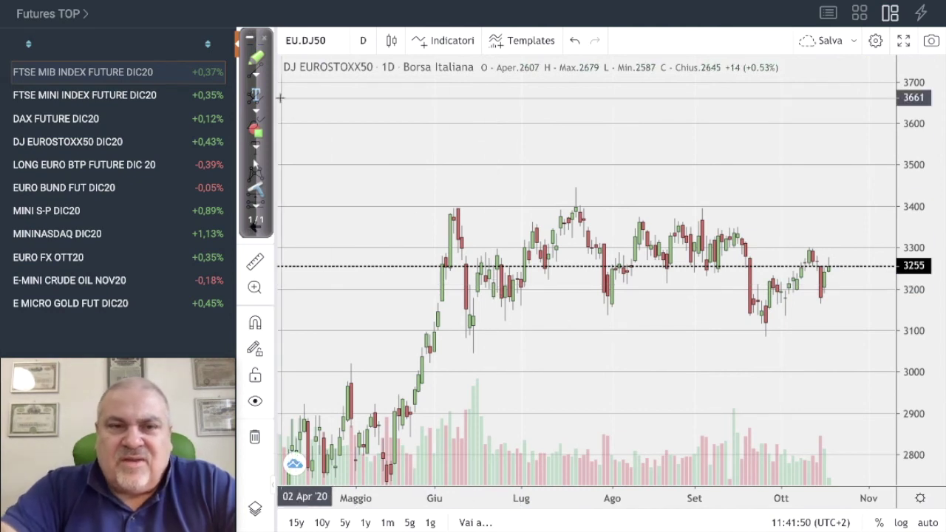
{"action": "left_click", "coordinate": [339, 39]}
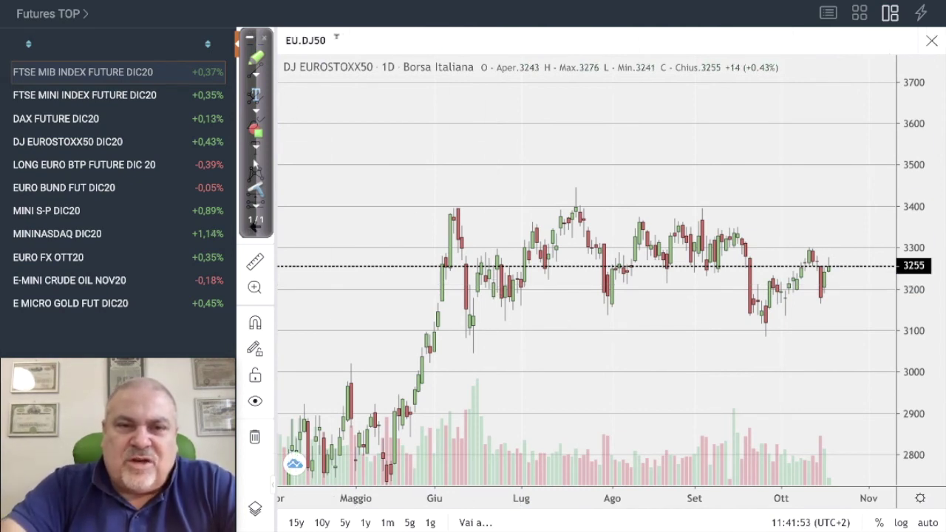
{"action": "key", "text": "BackSpace"}
{"action": "key", "text": "BackSpace"}
{"action": "key", "text": "BackSpace"}
{"action": "key", "text": "BackSpace"}
Load the FIBSP FTSE MIB future daily chart and zoom out.
{"action": "type", "text": "FIBSP"}
{"action": "key", "text": "Return"}
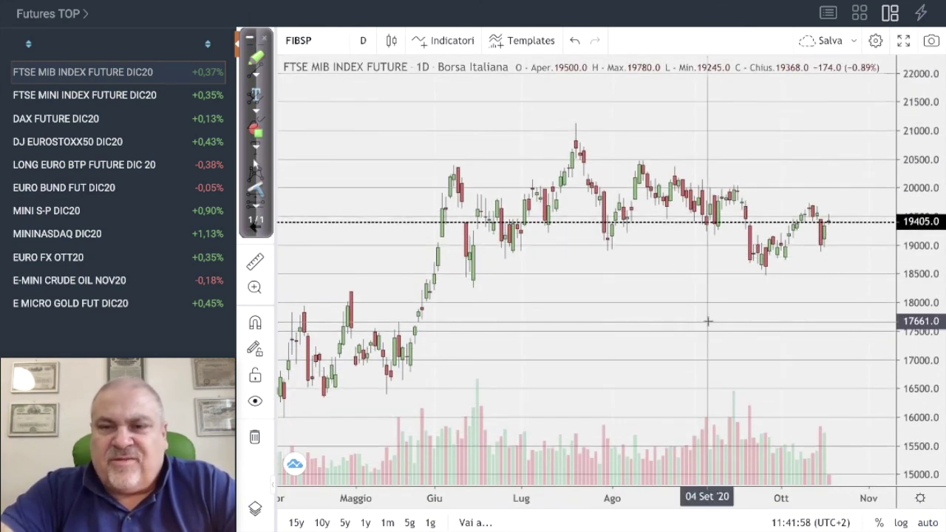
{"action": "scroll", "coordinate": [698, 318], "scroll_direction": "down", "scroll_amount": 1}
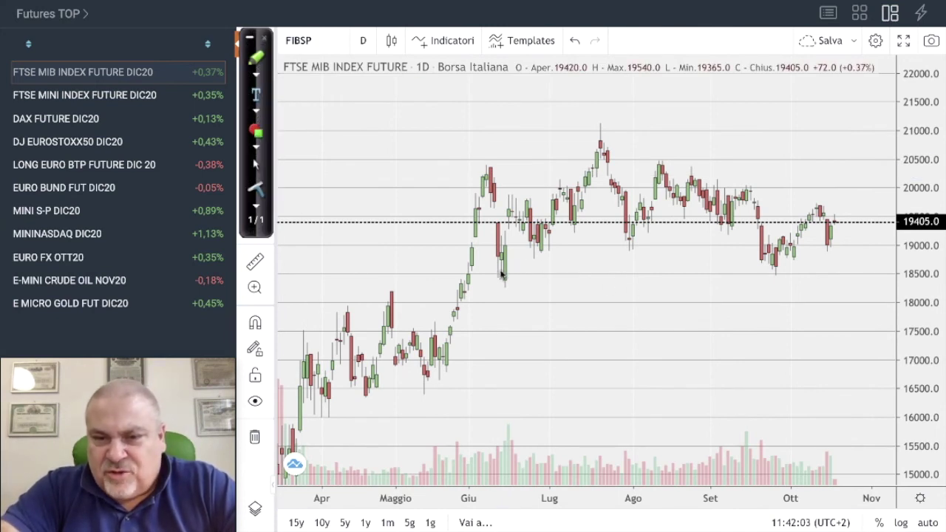
Draw red arrows at 18550 support, 20450 resistance, the August peak and the October peak.
{"action": "left_click_drag", "start_coordinate": [497, 272], "coordinate": [899, 275]}
{"action": "left_click_drag", "start_coordinate": [486, 165], "coordinate": [901, 167]}
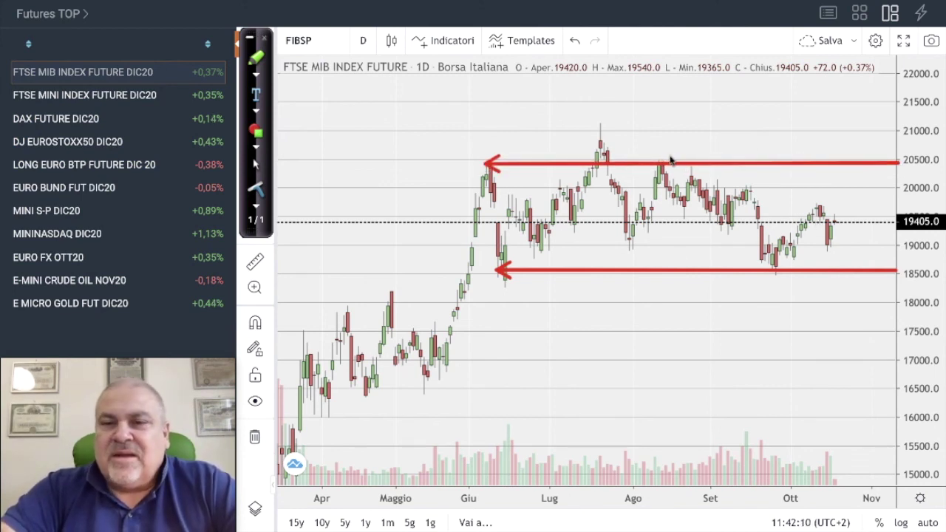
{"action": "mouse_move", "coordinate": [704, 124]}
{"action": "left_mouse_down"}
{"action": "mouse_move", "coordinate": [669, 153]}
{"action": "mouse_move", "coordinate": [642, 114]}
{"action": "left_mouse_up"}
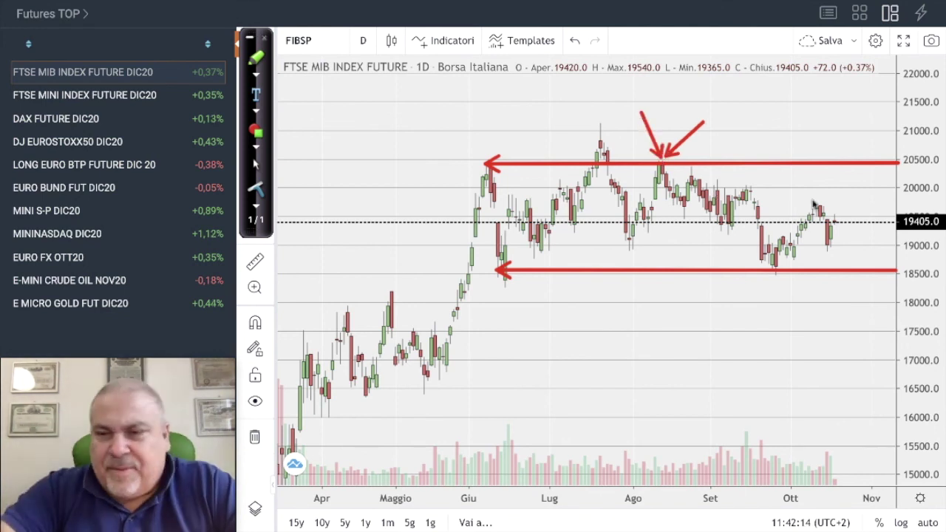
{"action": "left_click_drag", "start_coordinate": [819, 211], "coordinate": [911, 208]}
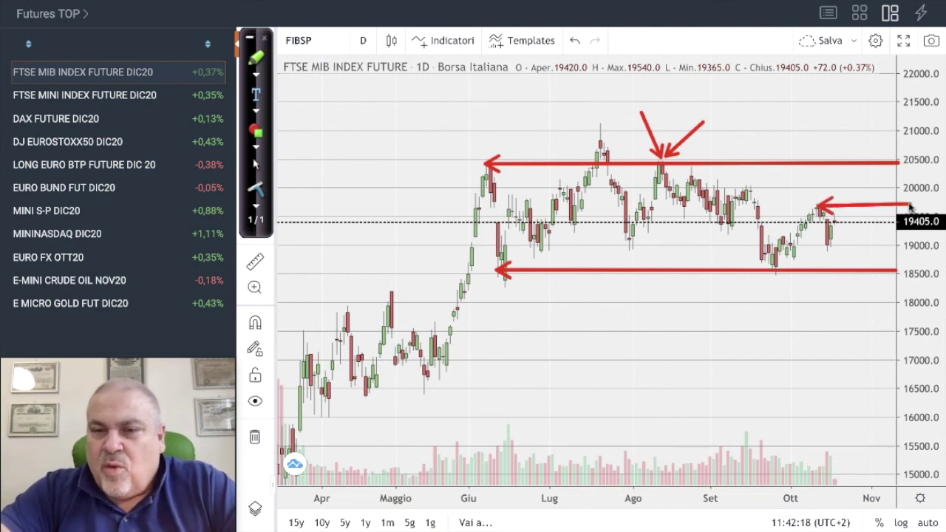
Trace the swings inside the range with six more arrows, then clear all drawings.
{"action": "left_click_drag", "start_coordinate": [667, 189], "coordinate": [717, 235]}
{"action": "left_click_drag", "start_coordinate": [711, 185], "coordinate": [763, 237]}
{"action": "left_click_drag", "start_coordinate": [751, 193], "coordinate": [788, 235]}
{"action": "left_click_drag", "start_coordinate": [640, 225], "coordinate": [710, 185]}
{"action": "left_click_drag", "start_coordinate": [689, 221], "coordinate": [739, 181]}
{"action": "left_click_drag", "start_coordinate": [734, 232], "coordinate": [782, 185]}
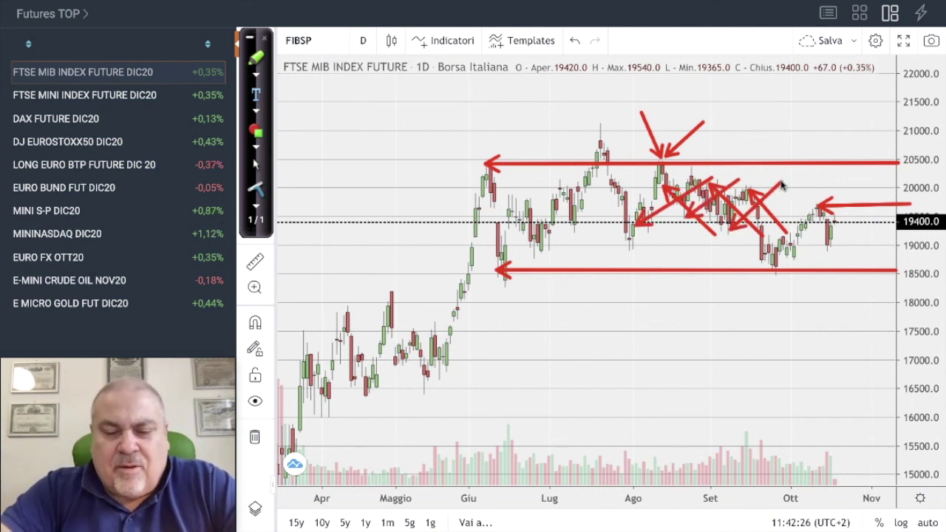
{"action": "key", "text": "Escape"}
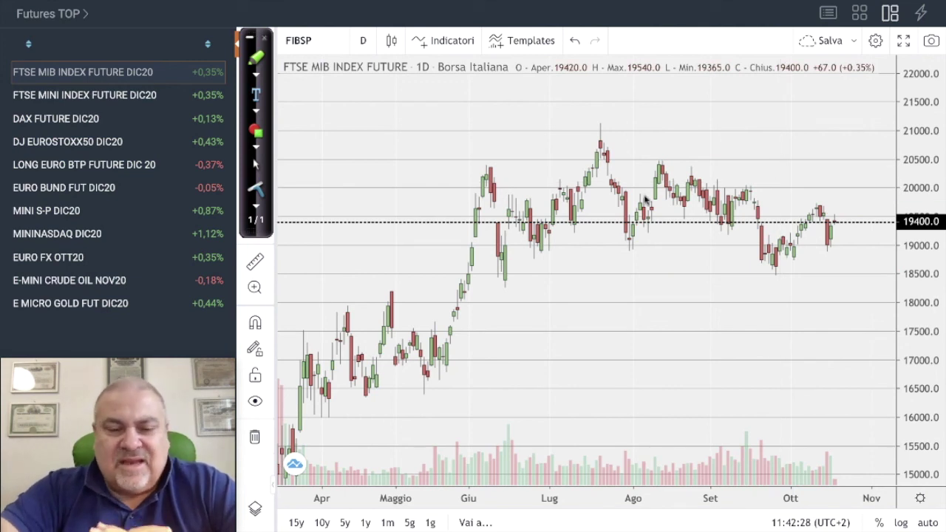